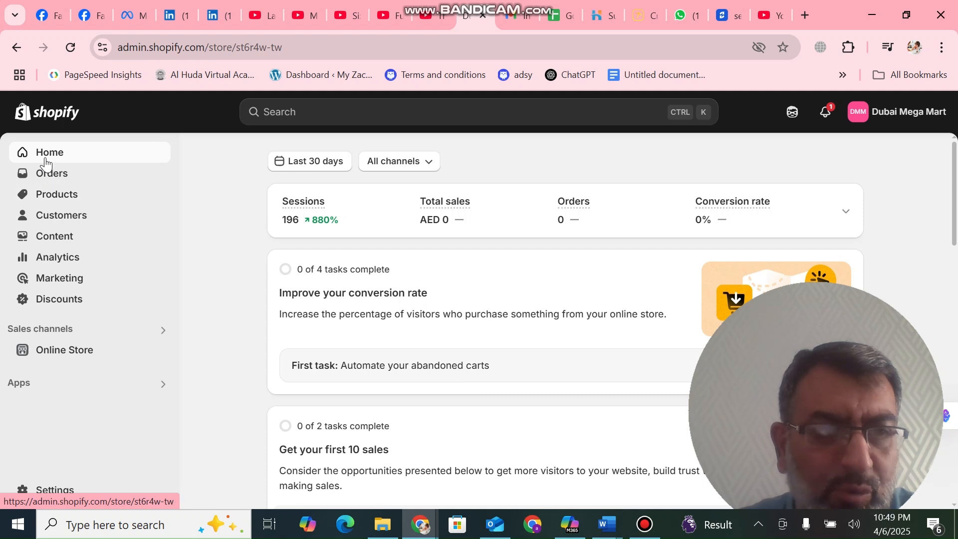
# Open the store's product collections and start creating a new collection
pyautogui.click(59, 186)
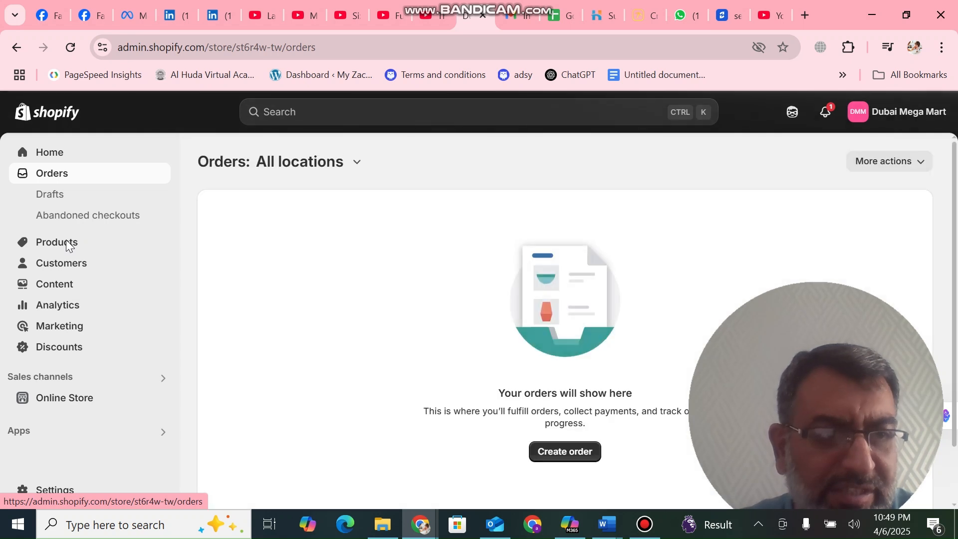
pyautogui.click(57, 243)
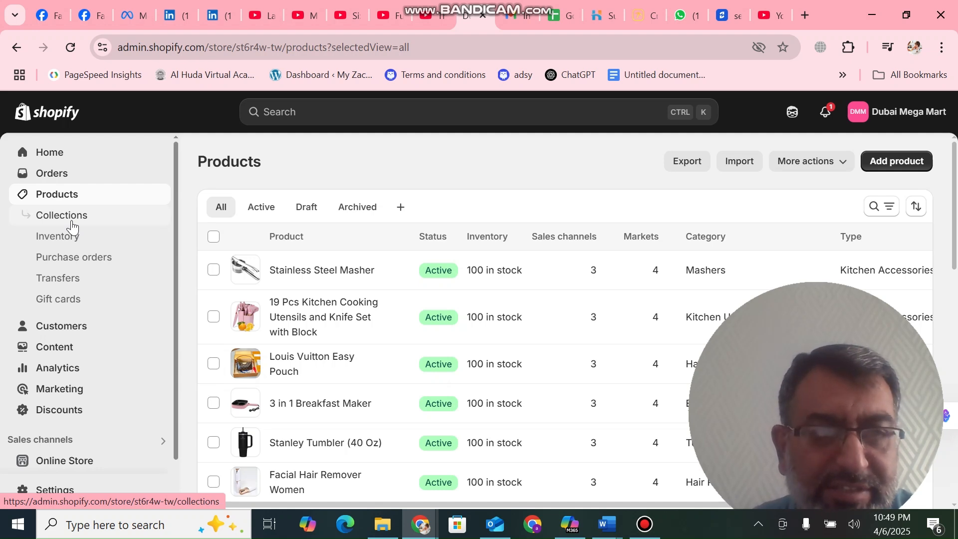
pyautogui.click(73, 226)
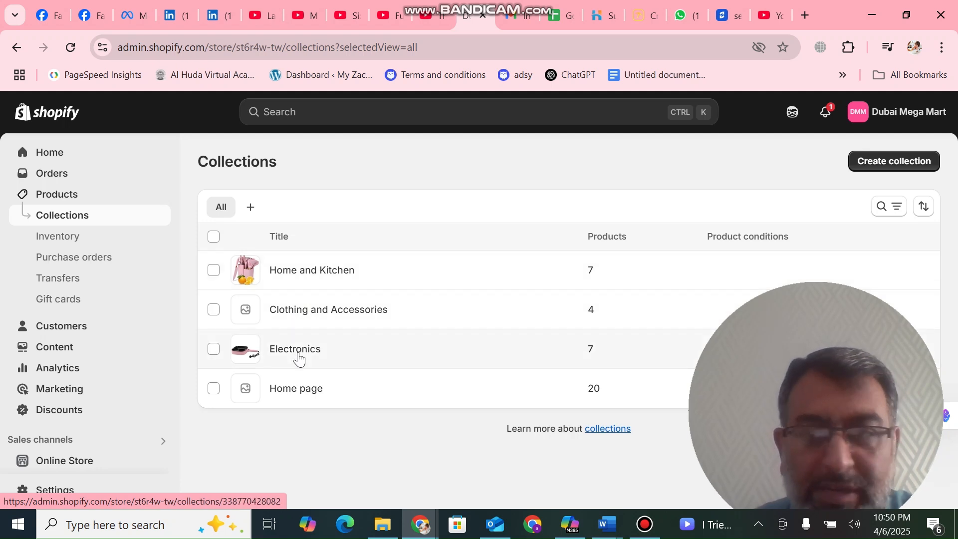
pyautogui.click(896, 161)
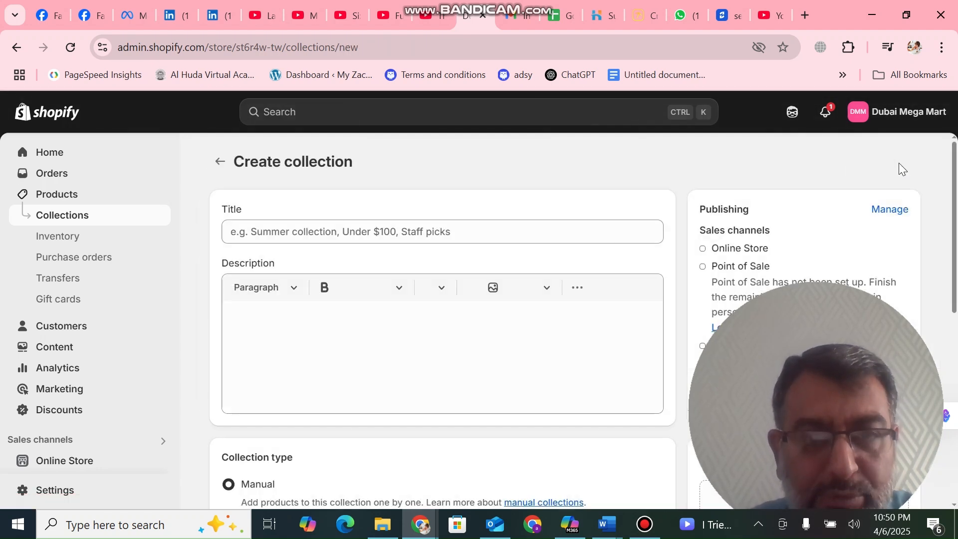
# Title the new collection "Decor" and enter "Decor" as its description
pyautogui.click(589, 227)
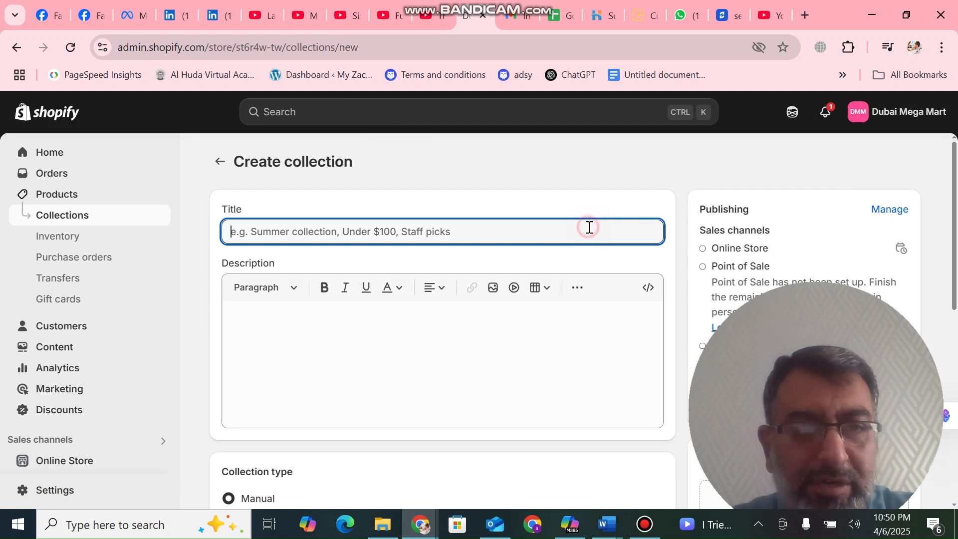
pyautogui.write('D')
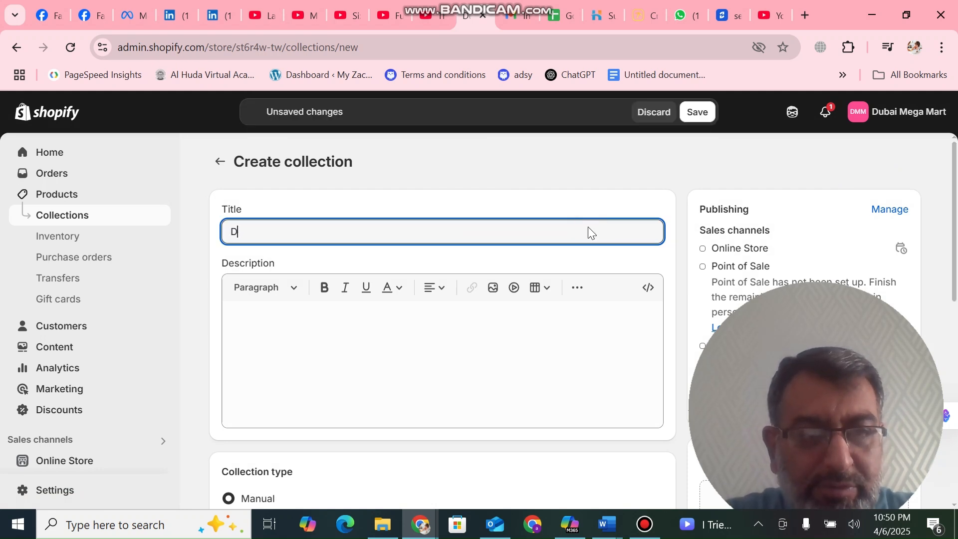
pyautogui.write('e')
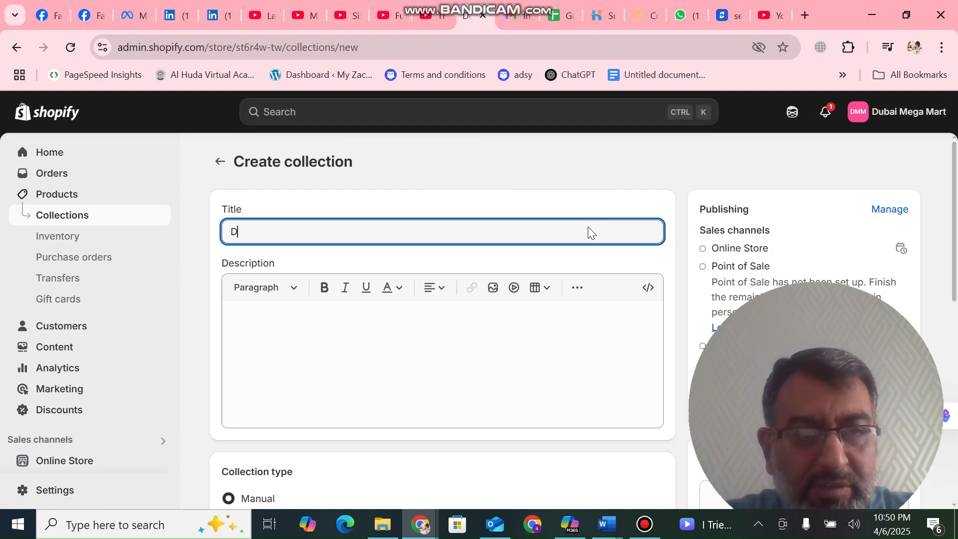
pyautogui.write('cor')
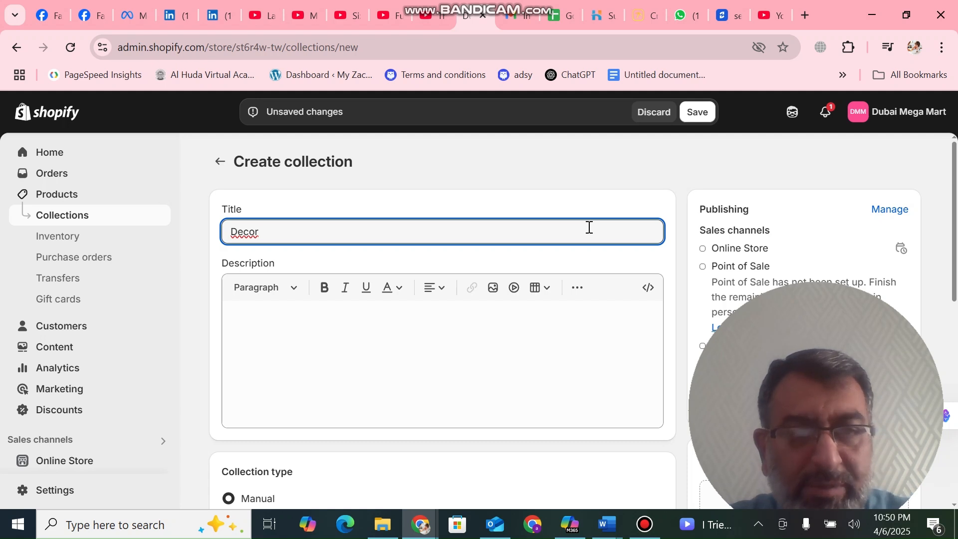
pyautogui.click(478, 339)
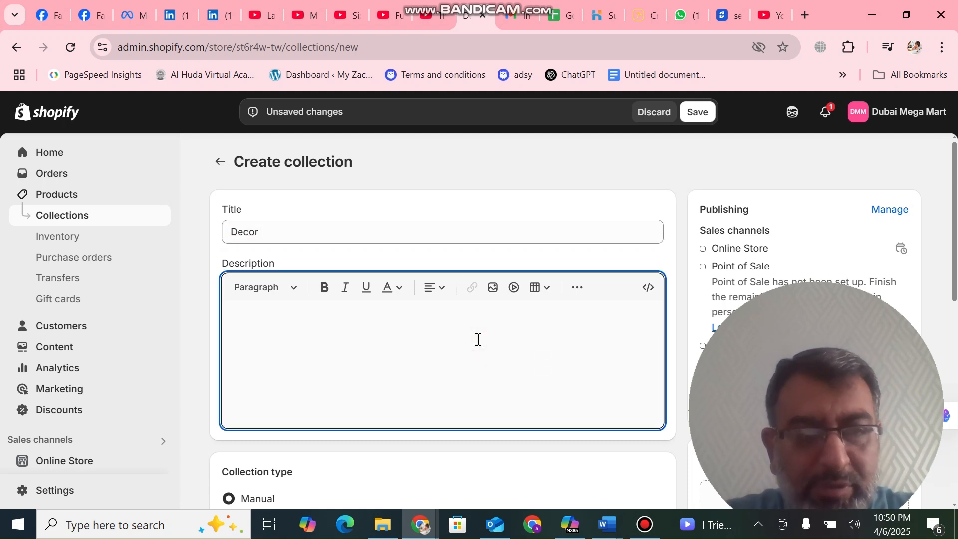
pyautogui.write('Dec')
pyautogui.press('BackSpace')
pyautogui.write('r')
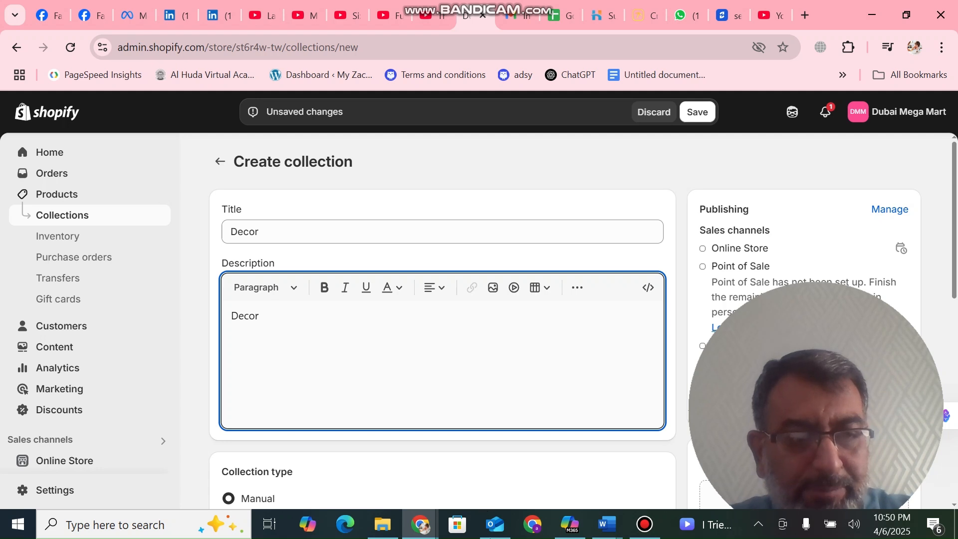
# View the conditions offered by the Smart collection type and set the type back to Manual
pyautogui.moveTo(955, 248); pyautogui.dragTo(955, 330)
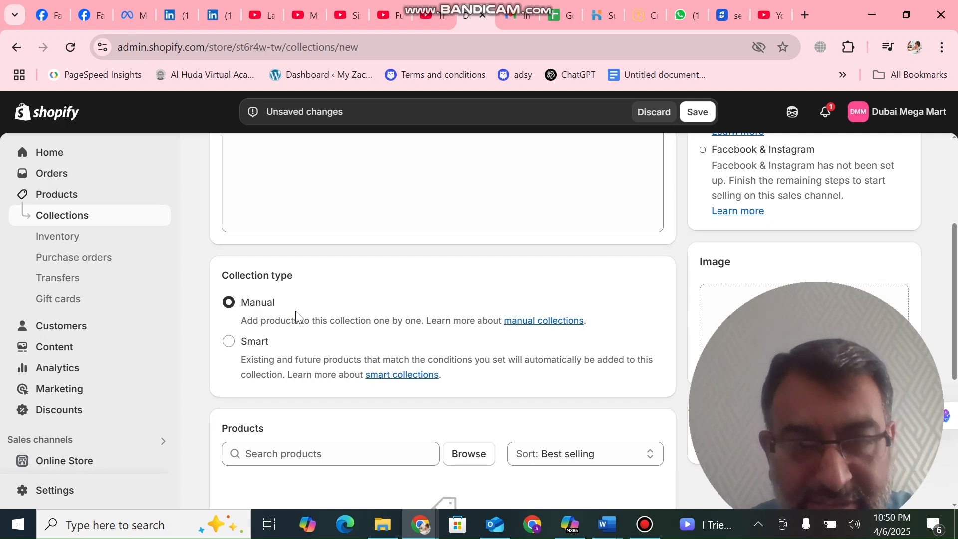
pyautogui.click(229, 342)
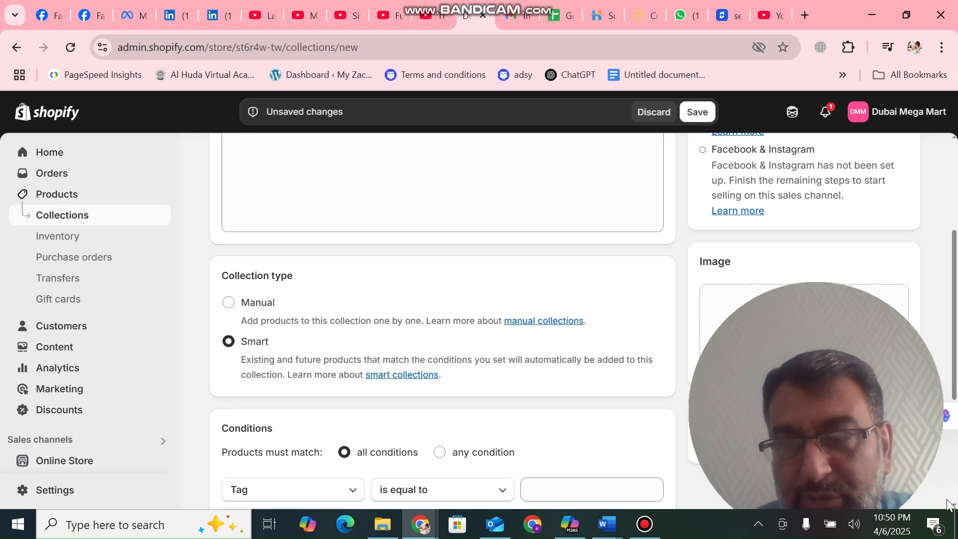
pyautogui.scroll(-1, 952, 507)
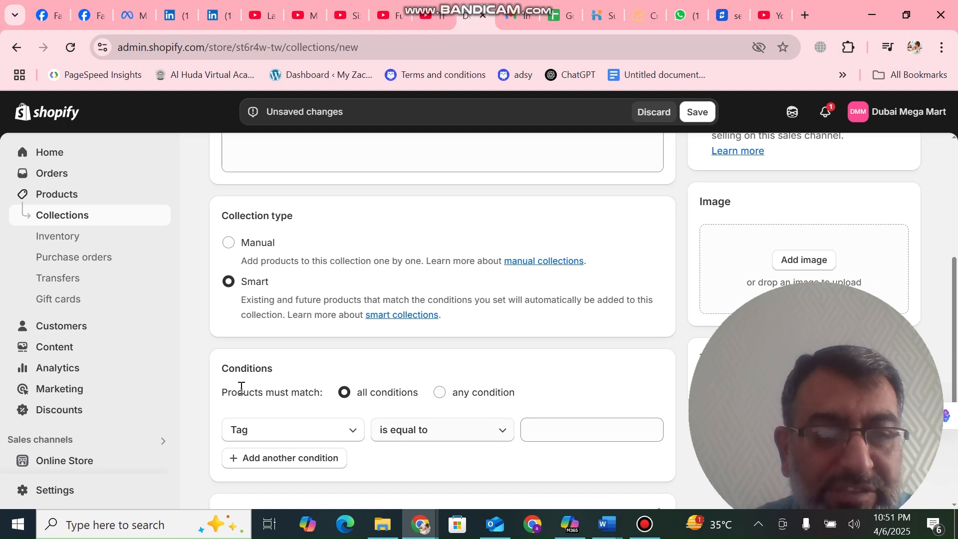
pyautogui.click(229, 244)
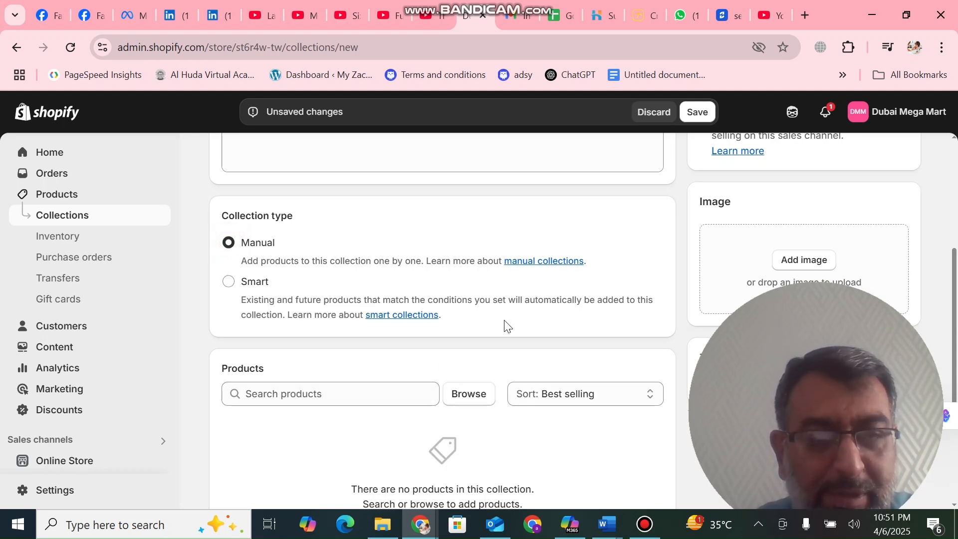
# Search the products for "aro" and add Portable Cordless Heating Pad to the collection
pyautogui.click(402, 395)
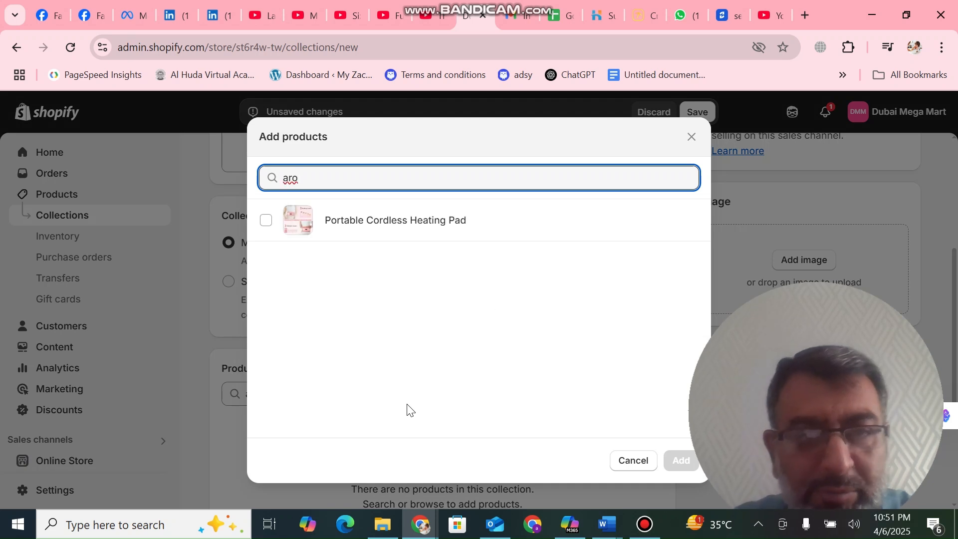
pyautogui.click(338, 234)
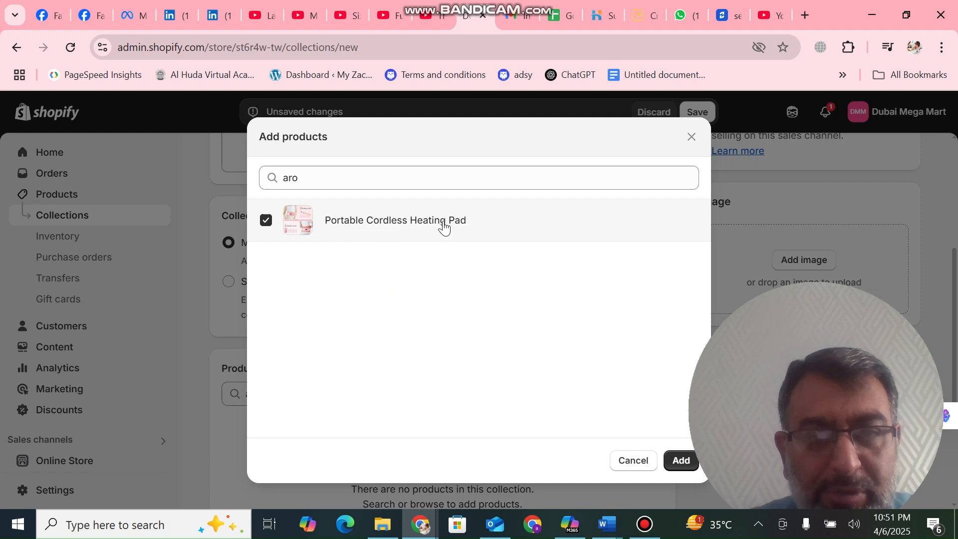
pyautogui.click(672, 461)
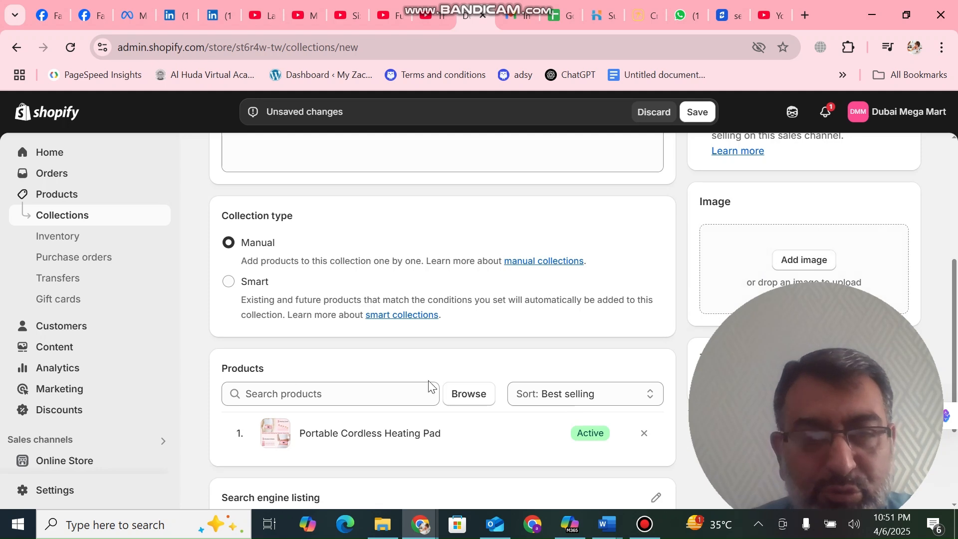
# Search the products for "r" and add 19 Pcs Kitchen Cooking Utensils and Knife Set with Block to the collection
pyautogui.click(413, 387)
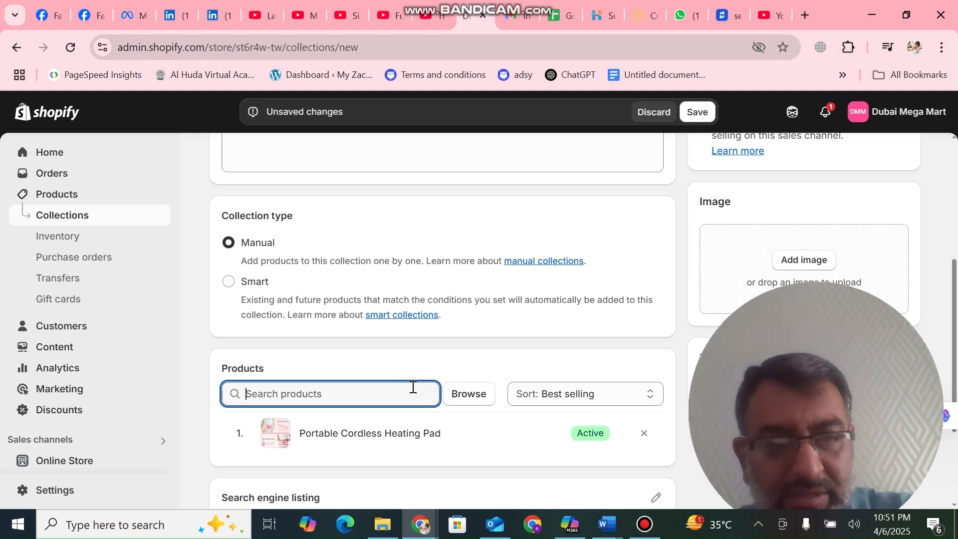
pyautogui.write('r')
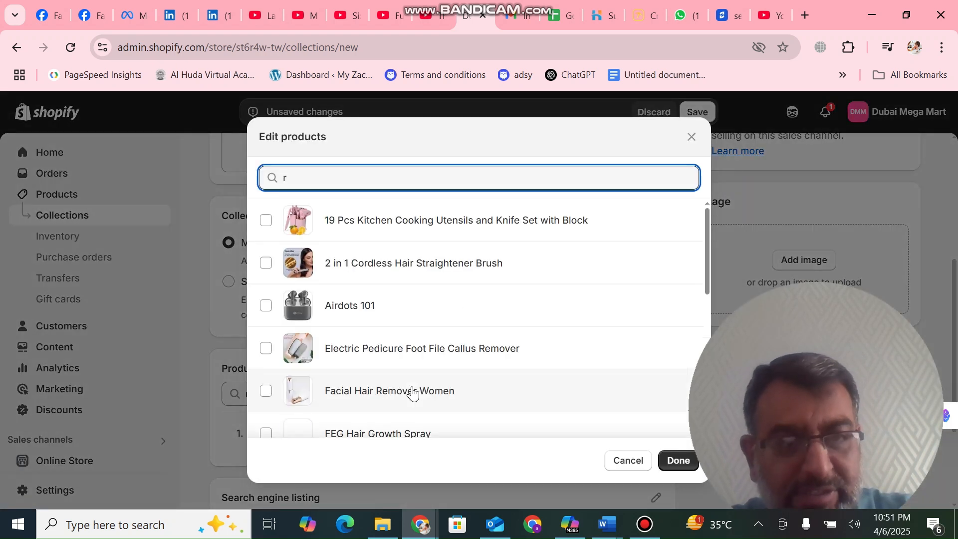
pyautogui.click(267, 223)
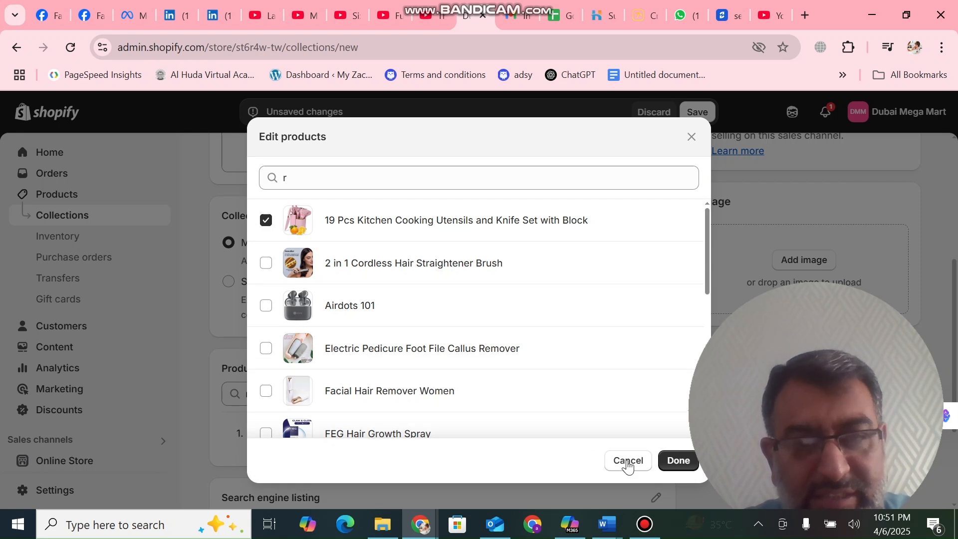
pyautogui.click(679, 462)
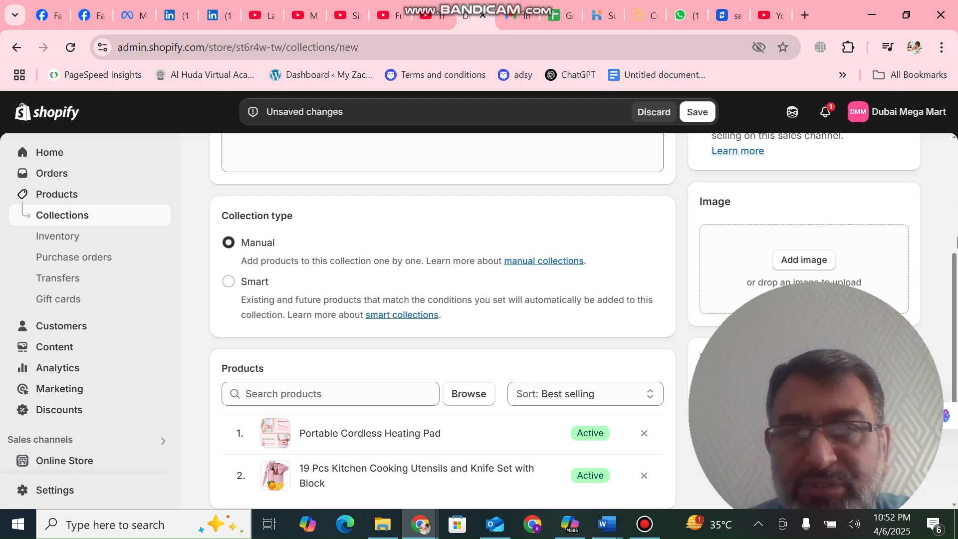
# Set the collection image to the first vascular-aid bangle picture from the store's existing files
pyautogui.scroll(5, 955, 219)
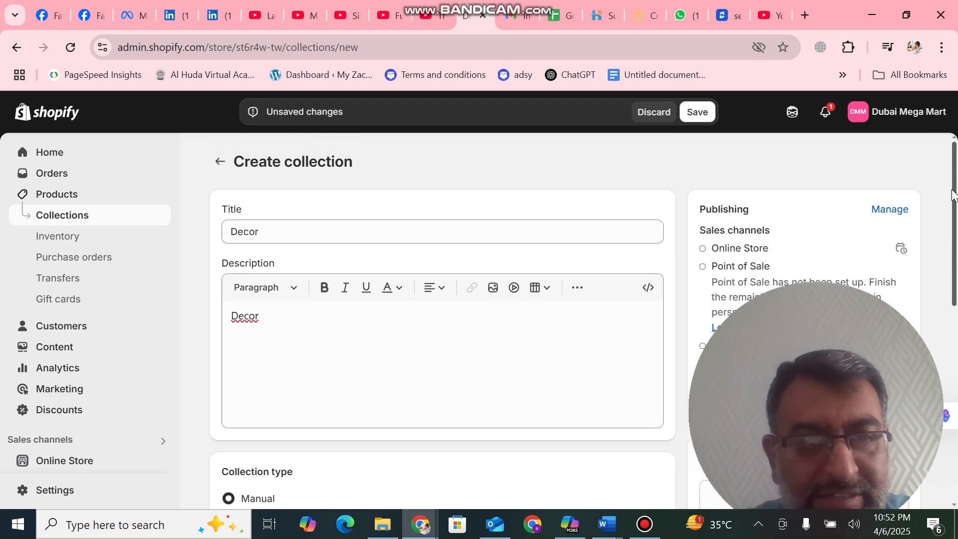
pyautogui.scroll(-7, 953, 194)
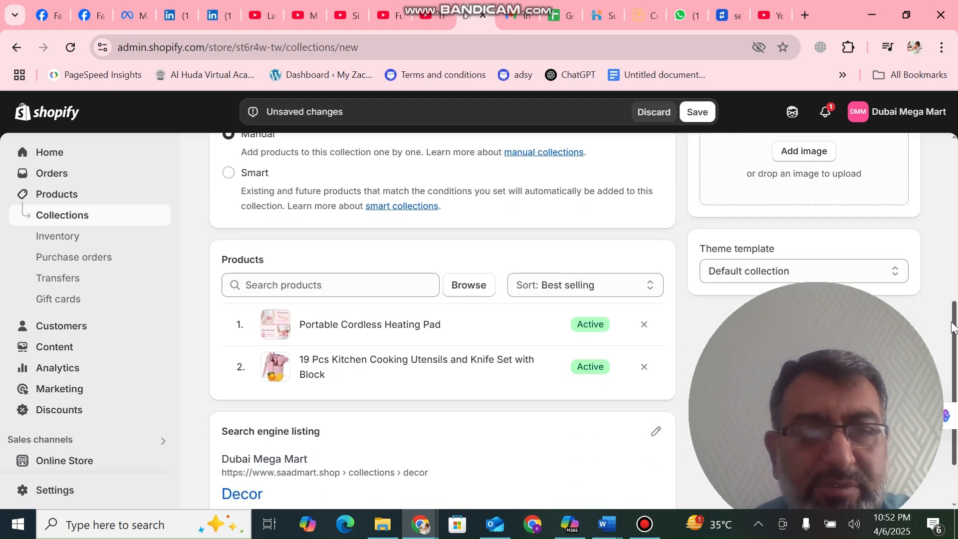
pyautogui.moveTo(952, 323)
pyautogui.mouseDown()
pyautogui.moveTo(953, 384)
pyautogui.moveTo(953, 286)
pyautogui.moveTo(953, 321)
pyautogui.mouseUp()
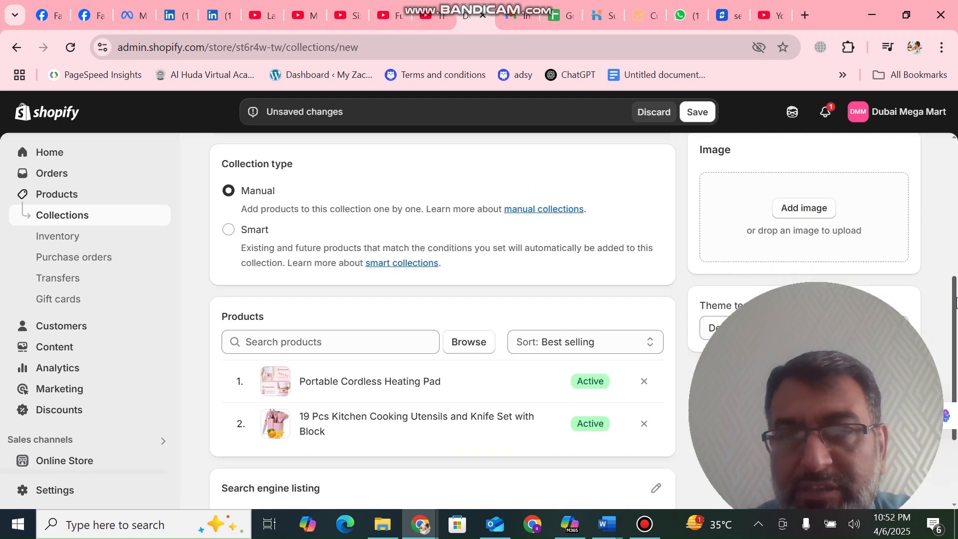
pyautogui.click(782, 209)
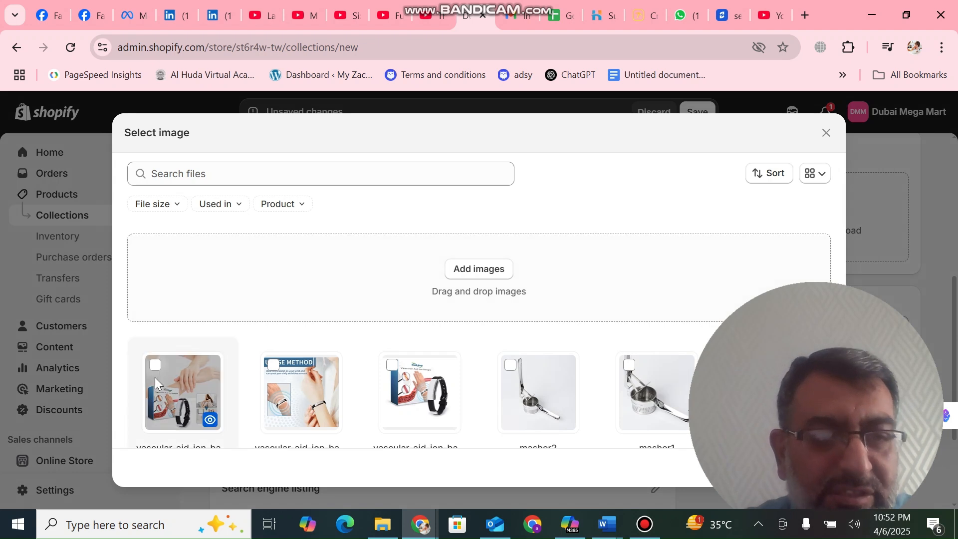
pyautogui.click(152, 379)
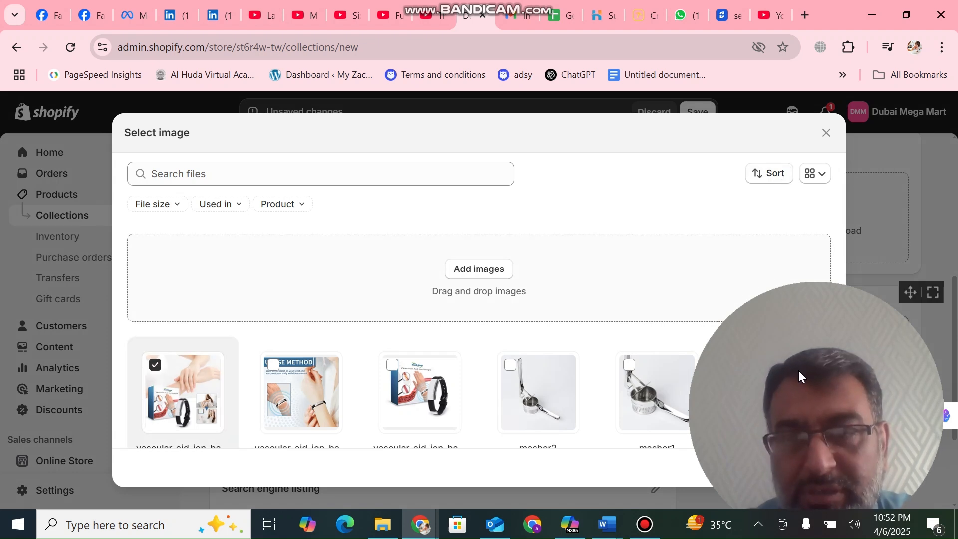
pyautogui.moveTo(903, 439); pyautogui.dragTo(246, 439)
pyautogui.click(822, 478)
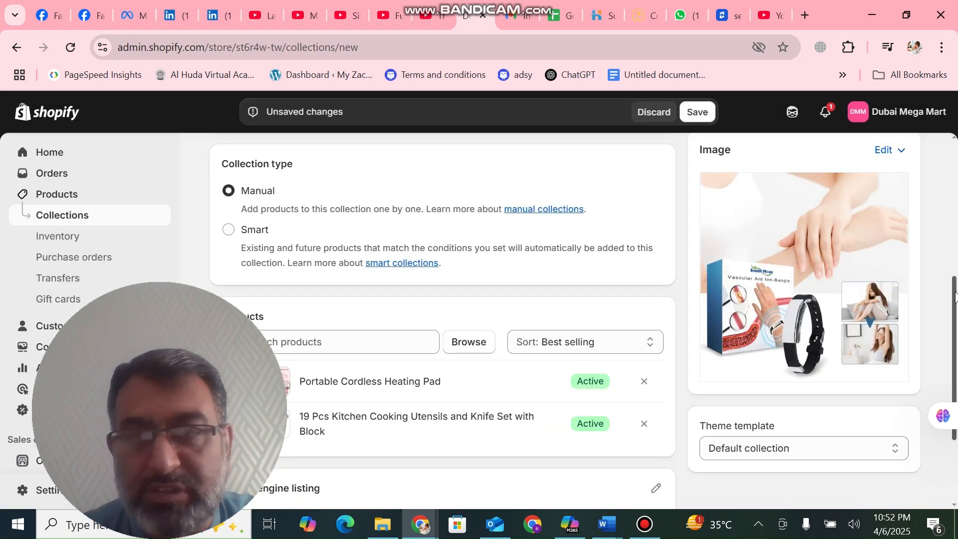
# Save the new Decor collection
pyautogui.moveTo(956, 295); pyautogui.dragTo(953, 168)
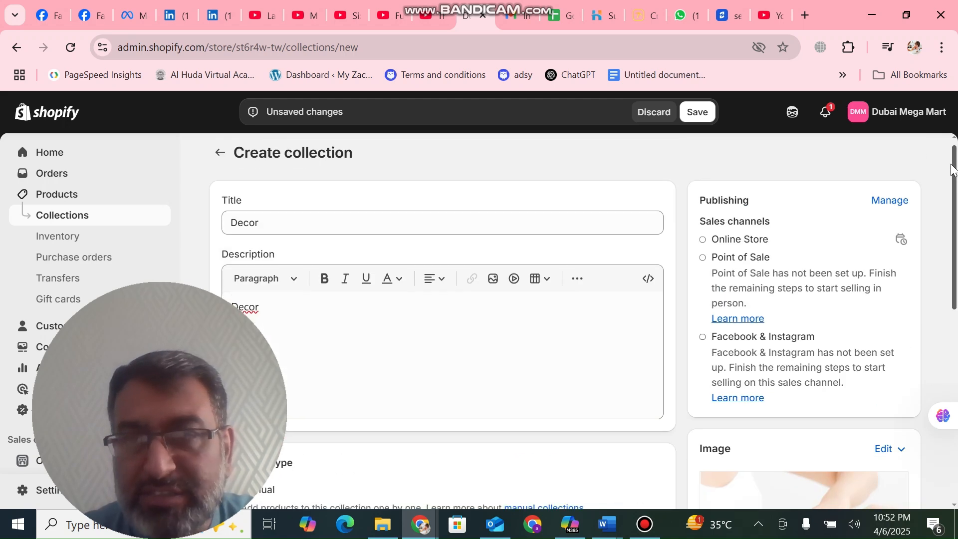
pyautogui.click(699, 114)
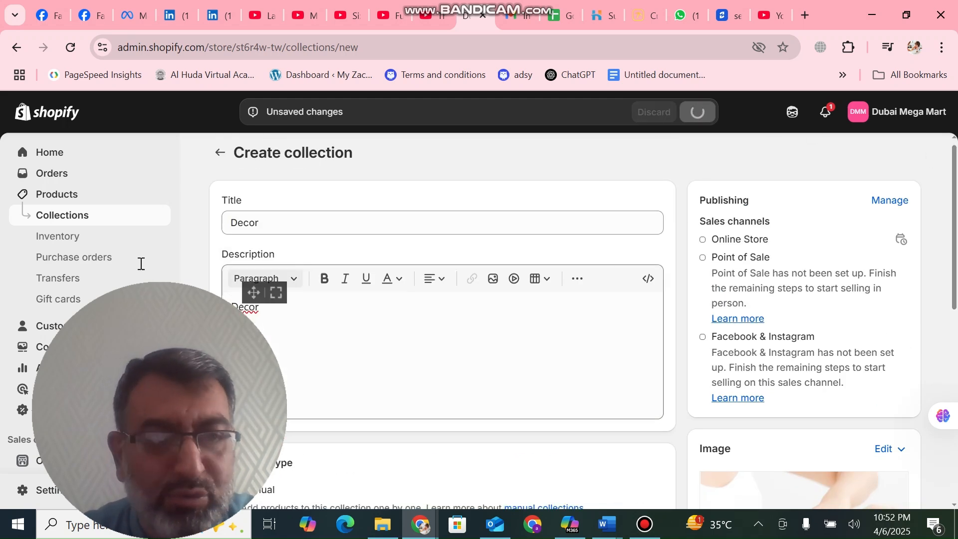
pyautogui.moveTo(227, 297)
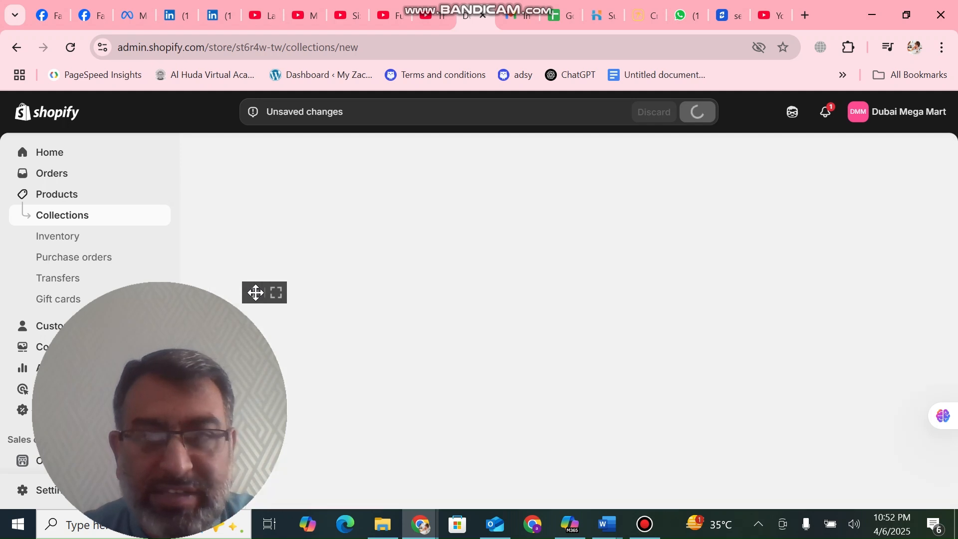
pyautogui.moveTo(256, 293); pyautogui.dragTo(955, 313)
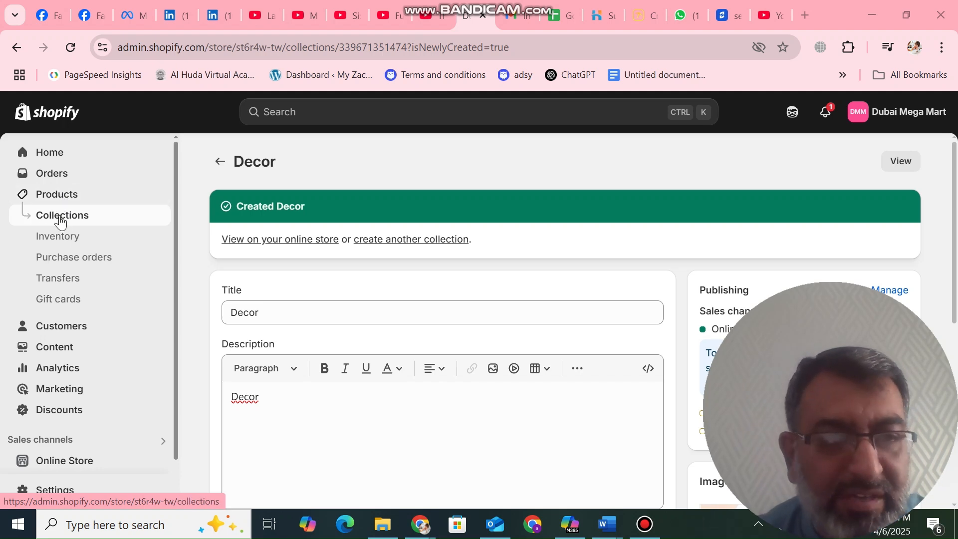
# Open the Themes page of the online store
pyautogui.click(169, 480)
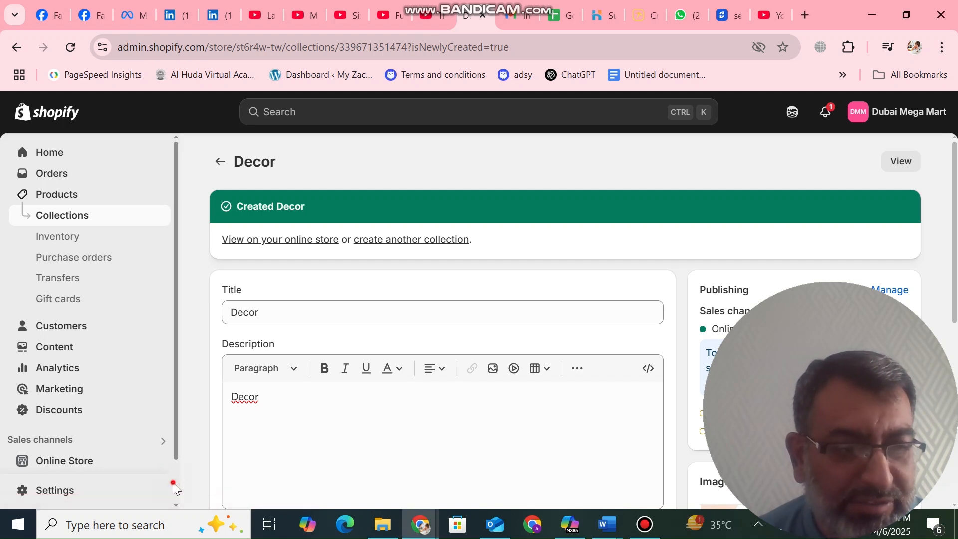
pyautogui.scroll(-1, 173, 482)
pyautogui.click(77, 413)
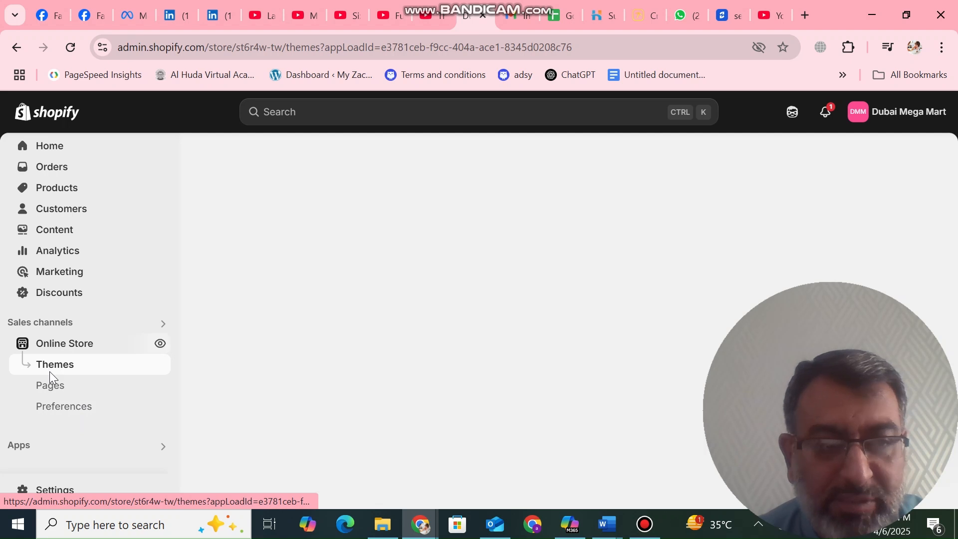
pyautogui.click(58, 369)
pyautogui.moveTo(917, 299)
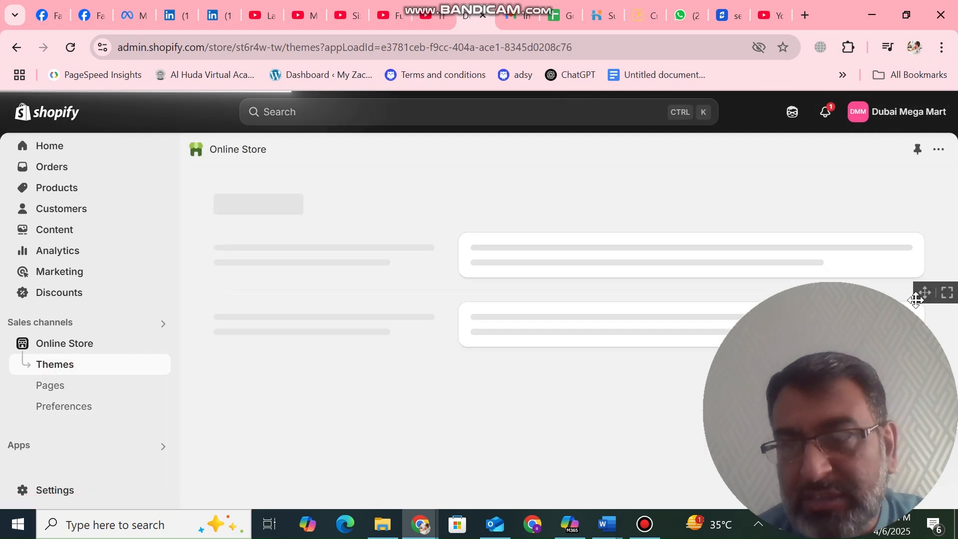
pyautogui.moveTo(922, 292); pyautogui.dragTo(234, 527)
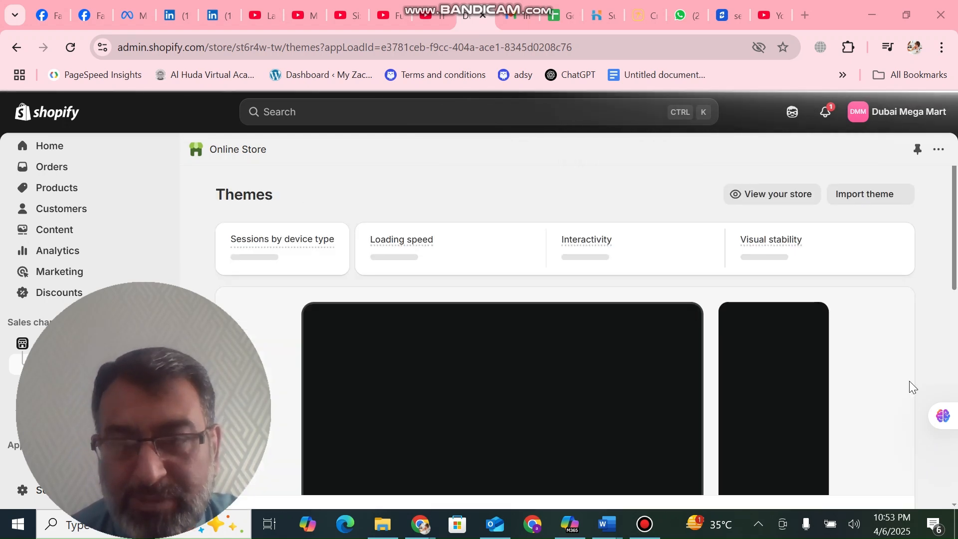
# Open the current Dawn theme in the theme editor for customization
pyautogui.scroll(-8, 881, 212)
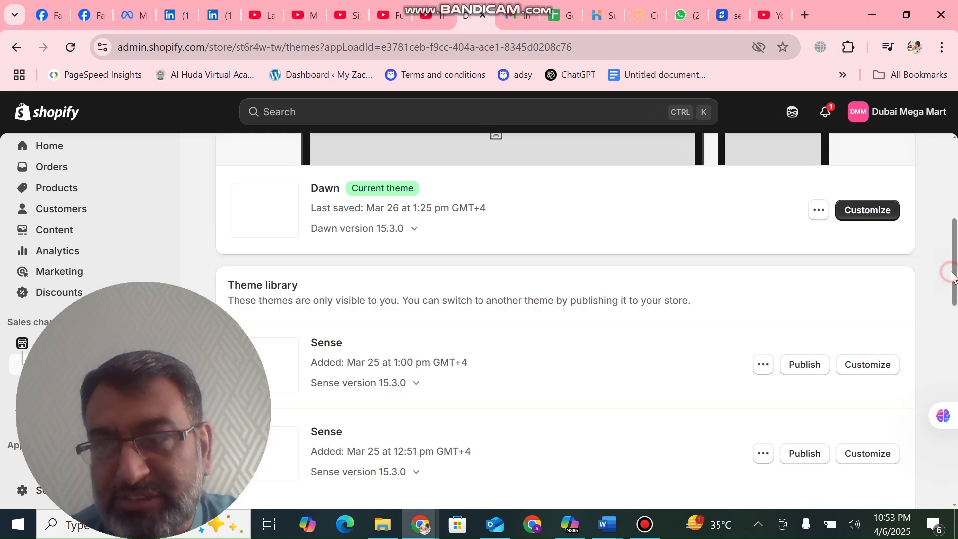
pyautogui.click(881, 212)
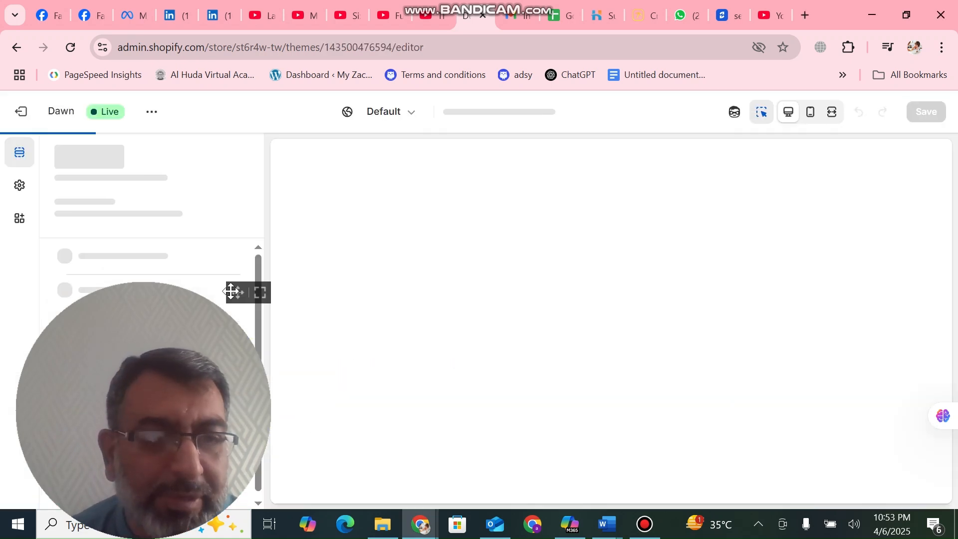
pyautogui.moveTo(231, 318); pyautogui.dragTo(922, 318)
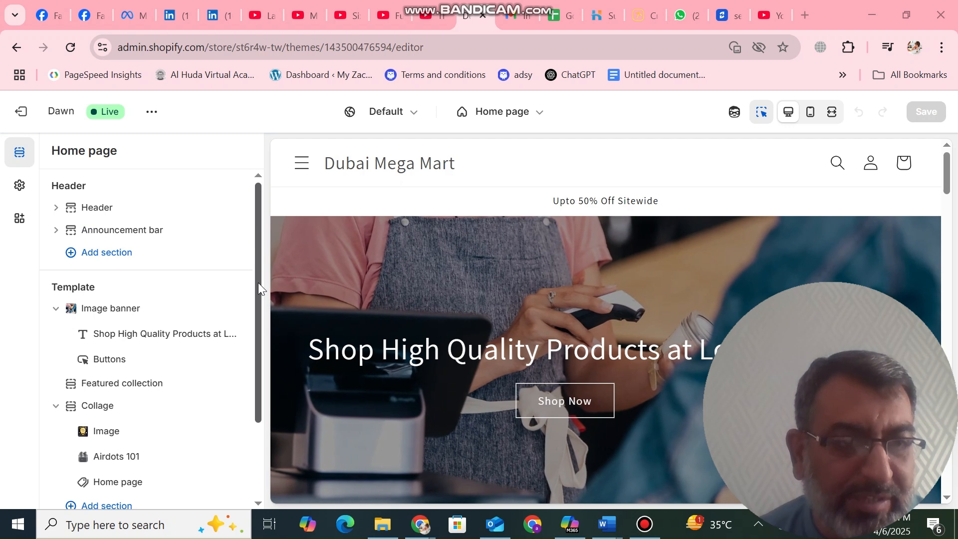
# Add a Featured collection section to the home page template beneath the Collage section
pyautogui.moveTo(259, 283); pyautogui.dragTo(164, 435)
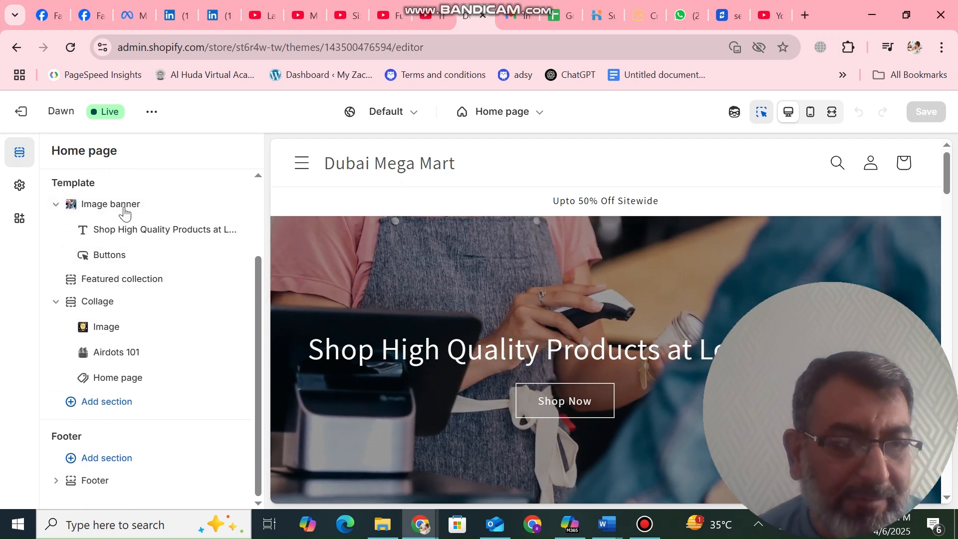
pyautogui.moveTo(118, 220)
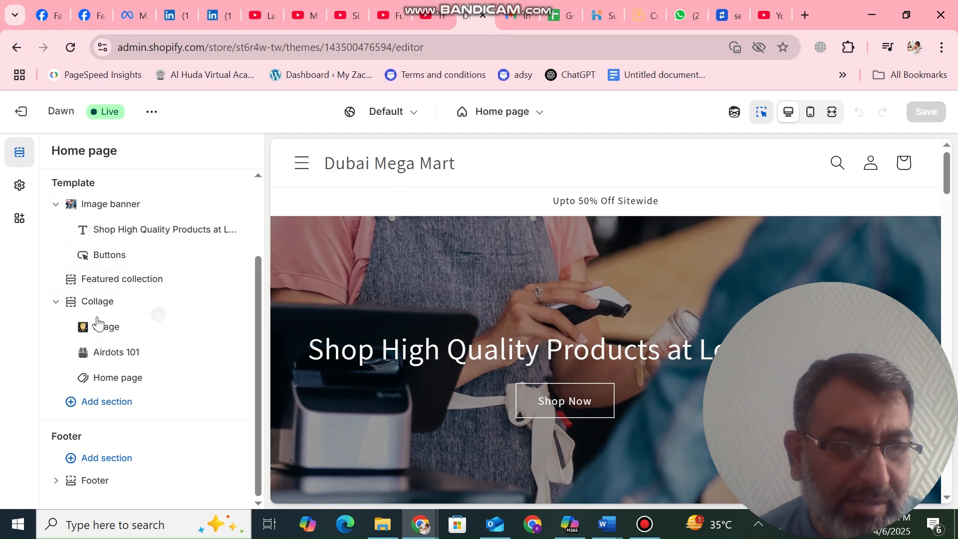
pyautogui.click(117, 406)
pyautogui.click(317, 378)
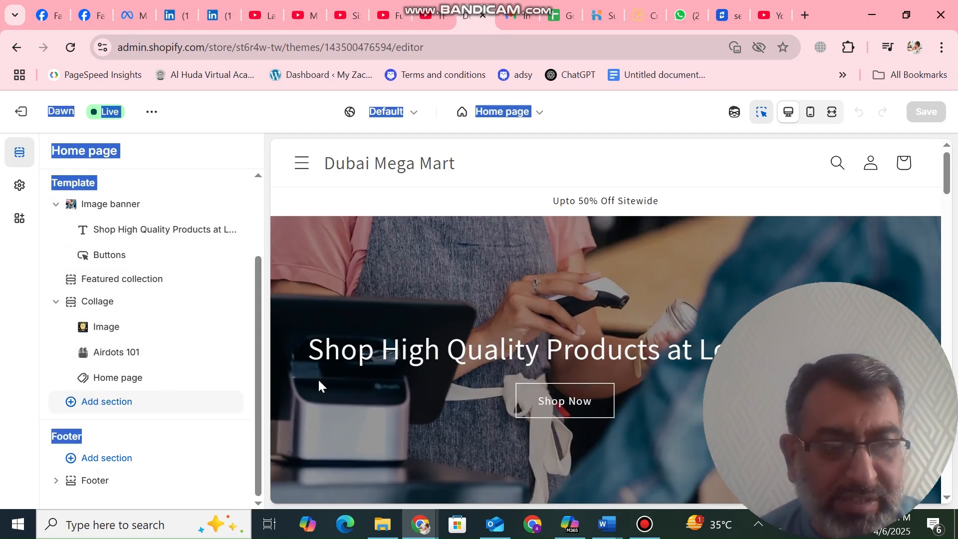
pyautogui.click(125, 405)
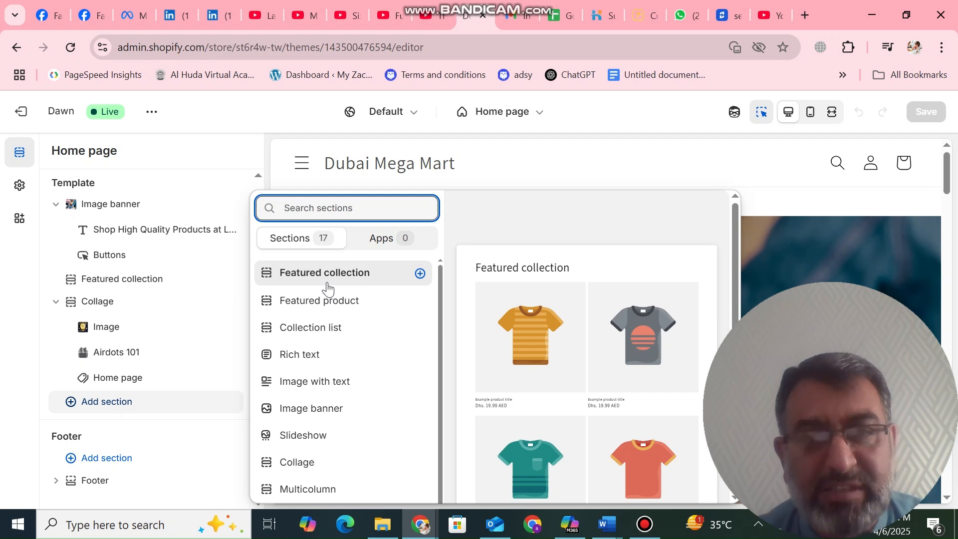
pyautogui.click(327, 287)
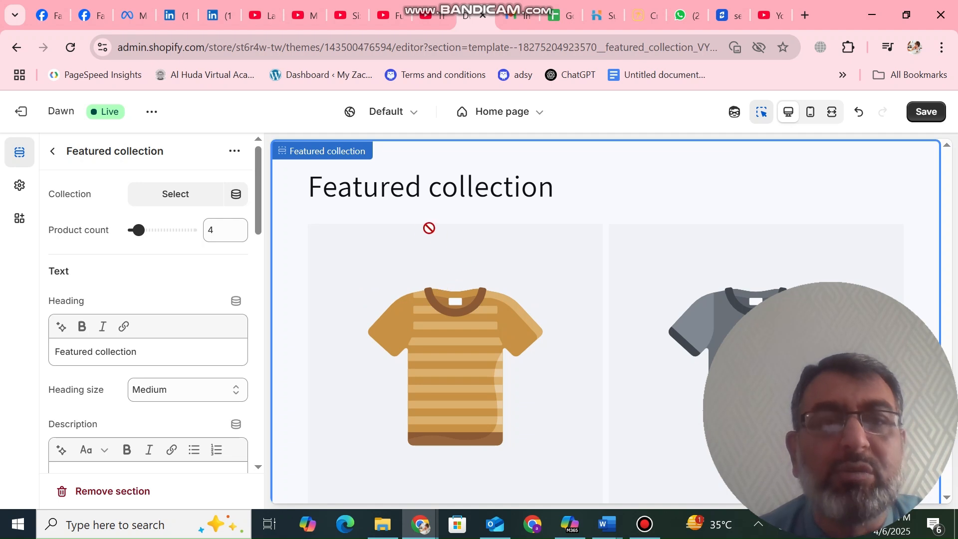
# Set the new section's heading to "Decor collections" and its product count to 8
pyautogui.click(141, 356)
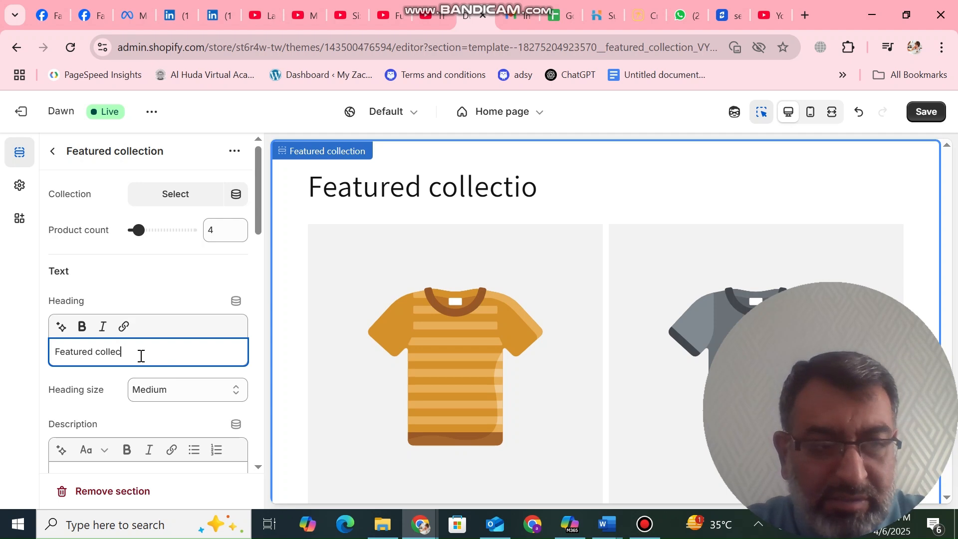
pyautogui.press('BackSpace')
pyautogui.press('BackSpace')
pyautogui.press('BackSpace')
pyautogui.press('BackSpace')
pyautogui.press('BackSpace')
pyautogui.press('BackSpace')
pyautogui.press('BackSpace')
pyautogui.press('BackSpace')
pyautogui.press('BackSpace')
pyautogui.press('BackSpace')
pyautogui.press('BackSpace')
pyautogui.press('BackSpace')
pyautogui.press('BackSpace')
pyautogui.press('BackSpace')
pyautogui.press('BackSpace')
pyautogui.write('Decor')
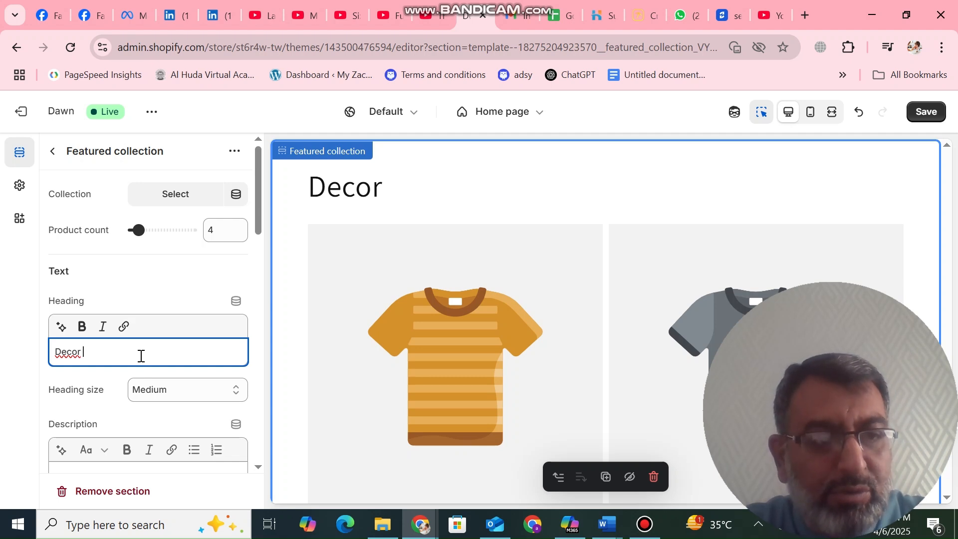
pyautogui.write('collections')
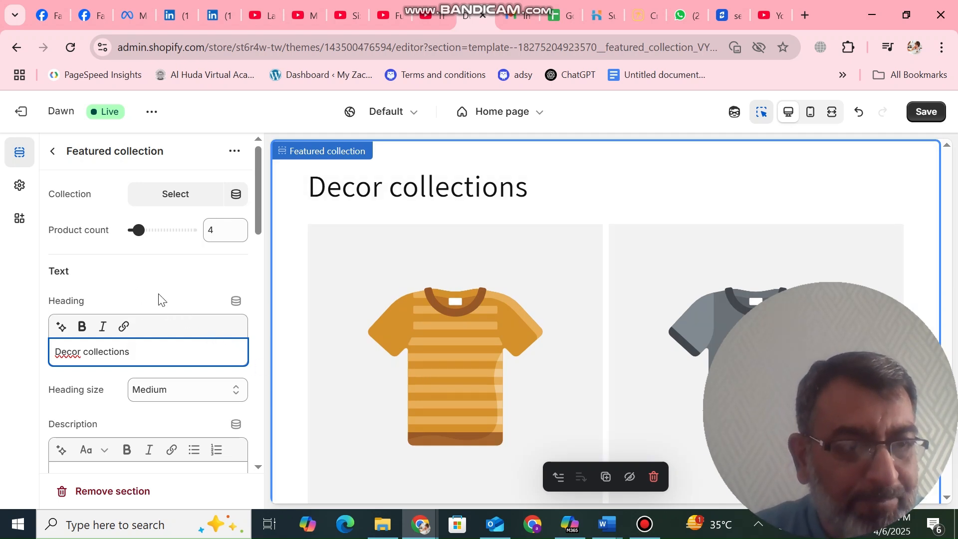
pyautogui.click(150, 231)
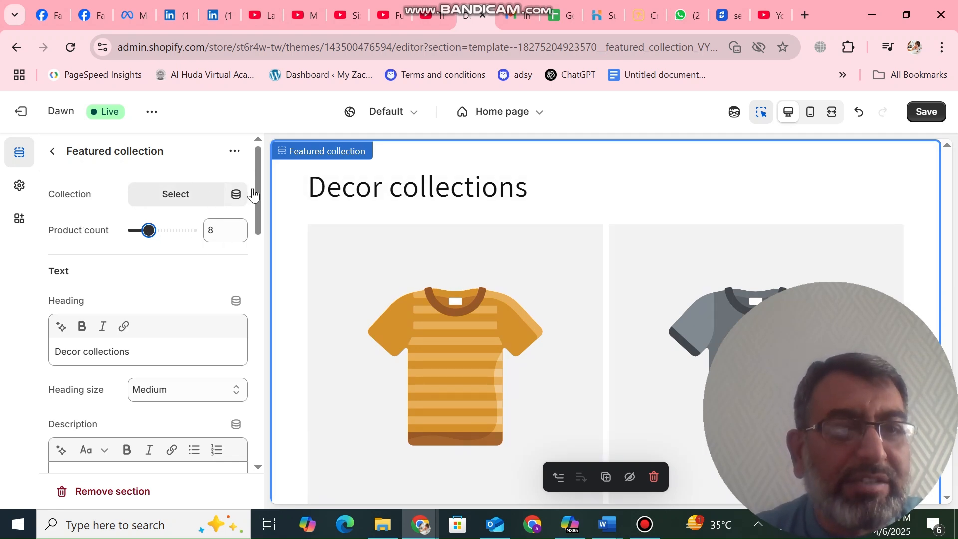
pyautogui.click(236, 196)
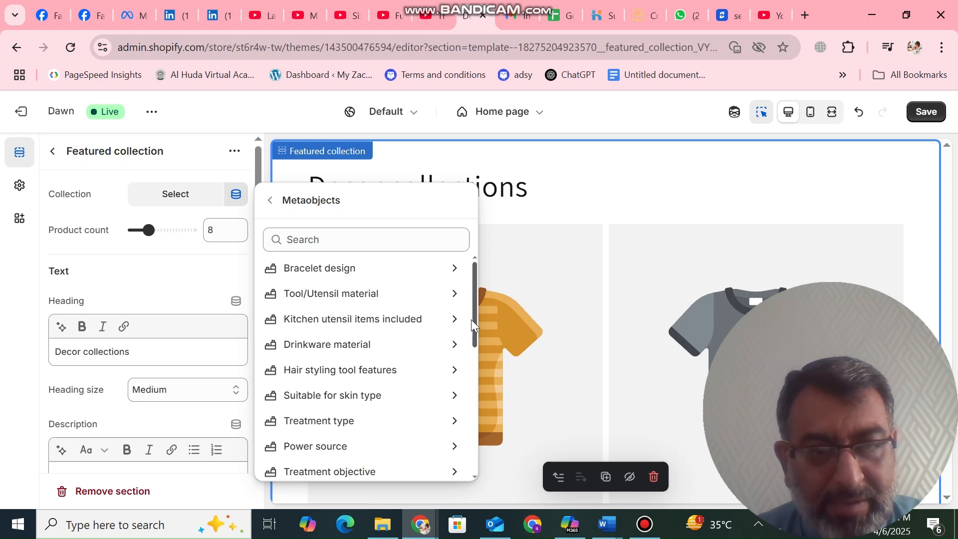
pyautogui.moveTo(474, 326); pyautogui.dragTo(478, 466)
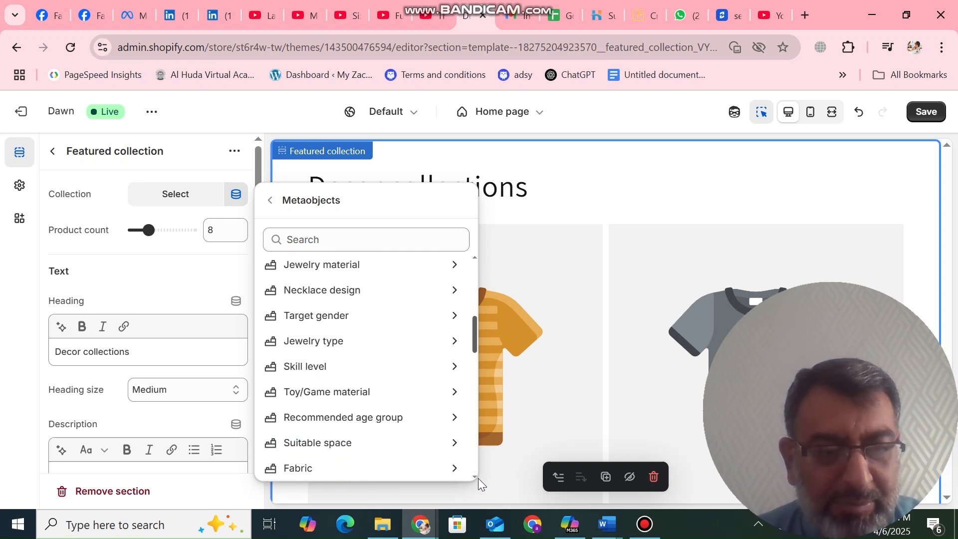
pyautogui.click(473, 338)
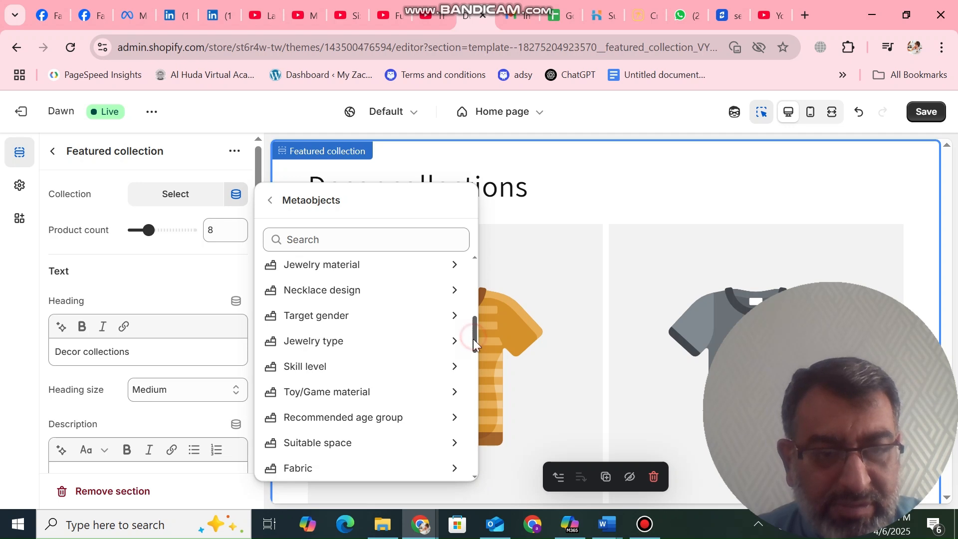
pyautogui.moveTo(473, 339)
pyautogui.mouseDown()
pyautogui.moveTo(476, 459)
pyautogui.moveTo(496, 343)
pyautogui.moveTo(494, 271)
pyautogui.moveTo(490, 331)
pyautogui.mouseUp()
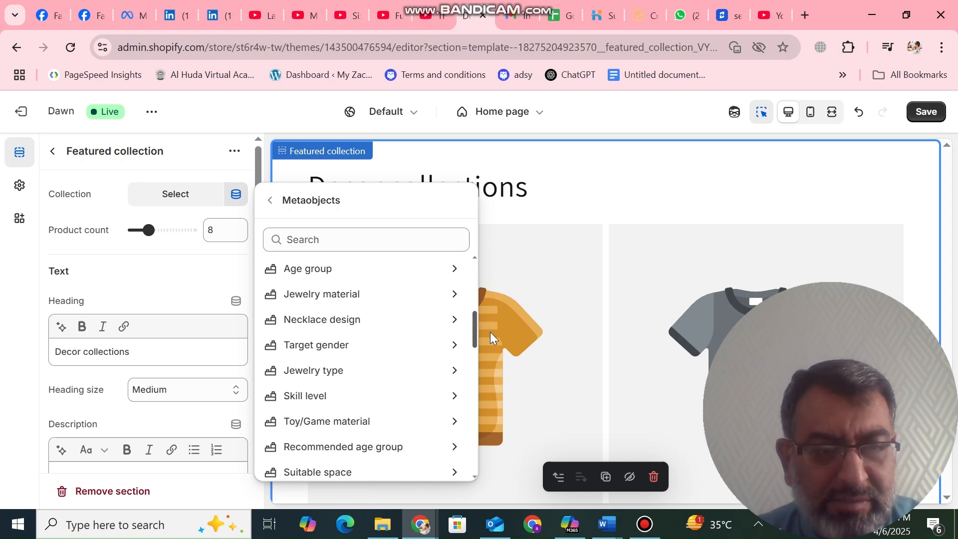
pyautogui.click(362, 434)
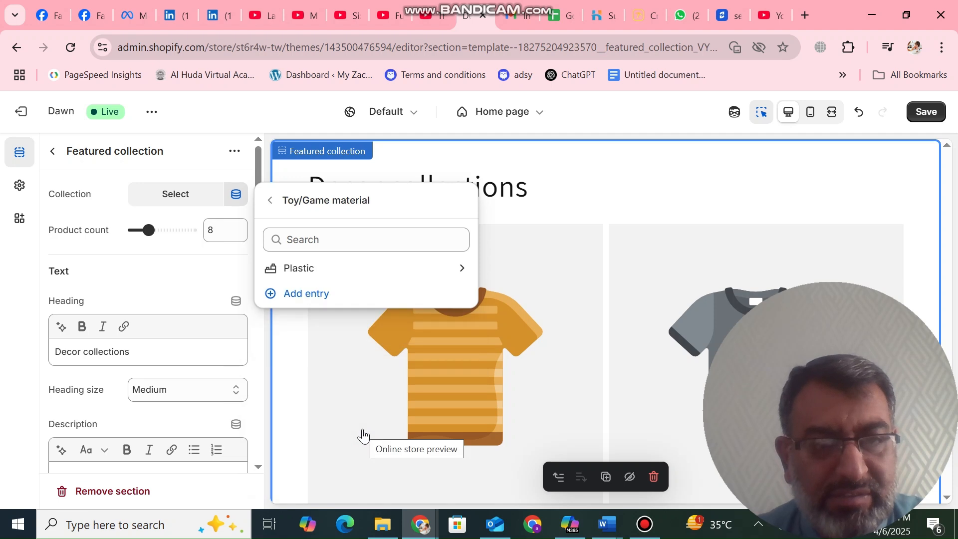
pyautogui.click(312, 268)
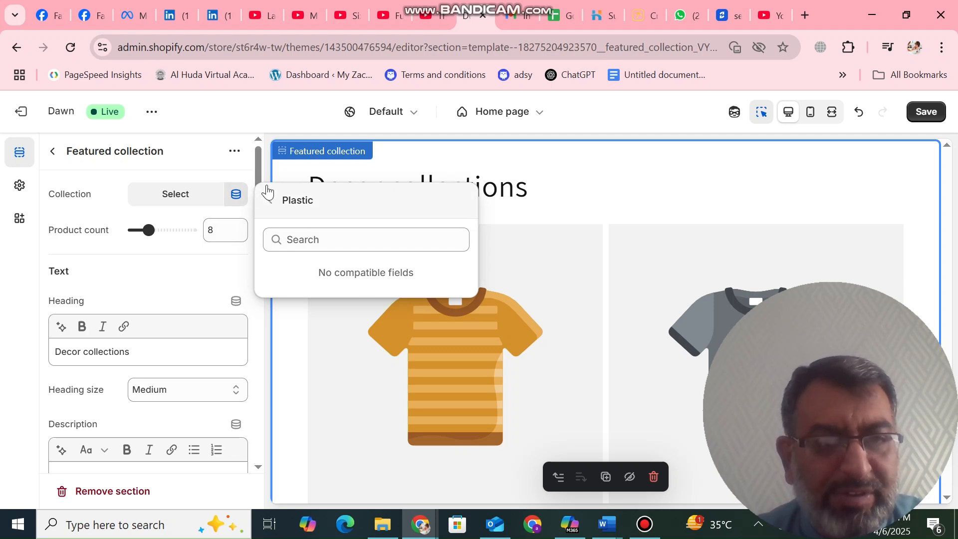
pyautogui.click(272, 203)
pyautogui.click(272, 202)
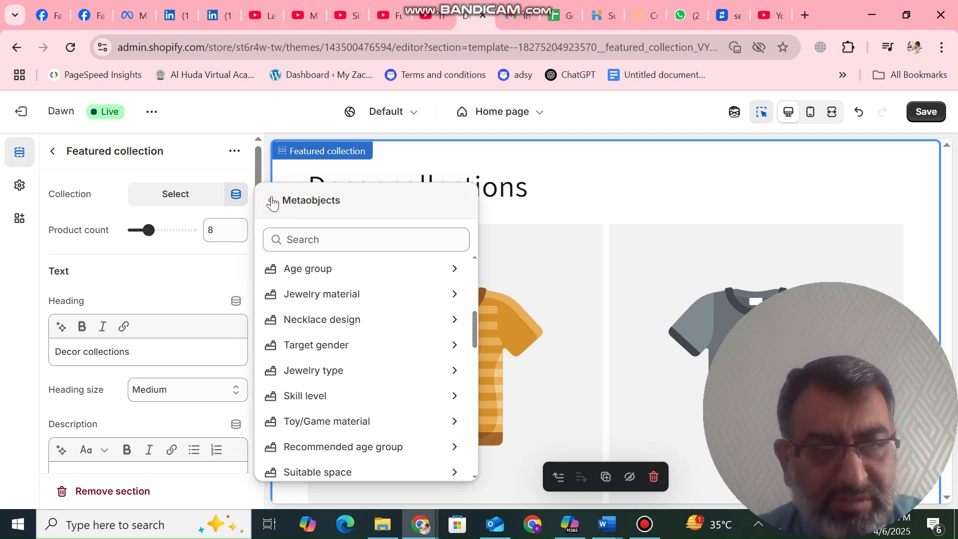
pyautogui.click(330, 322)
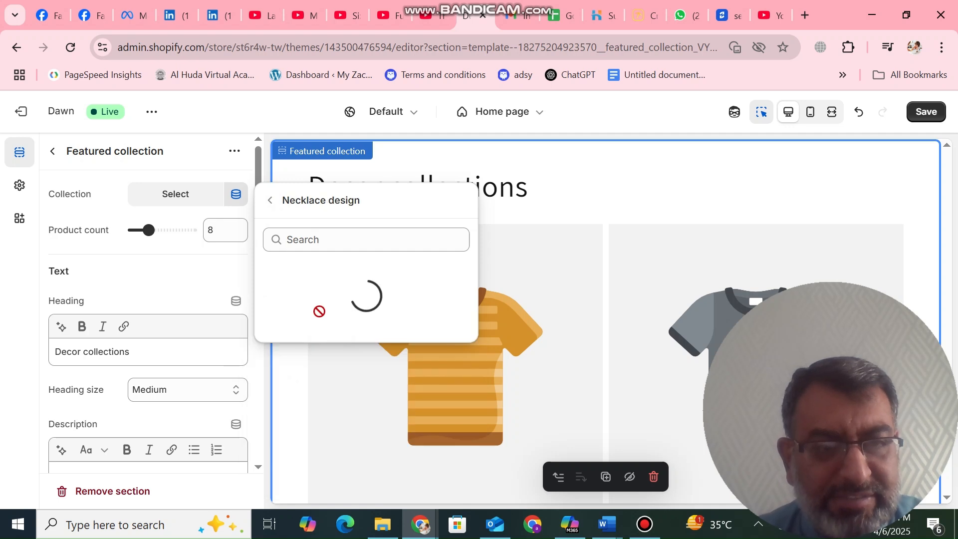
pyautogui.click(305, 269)
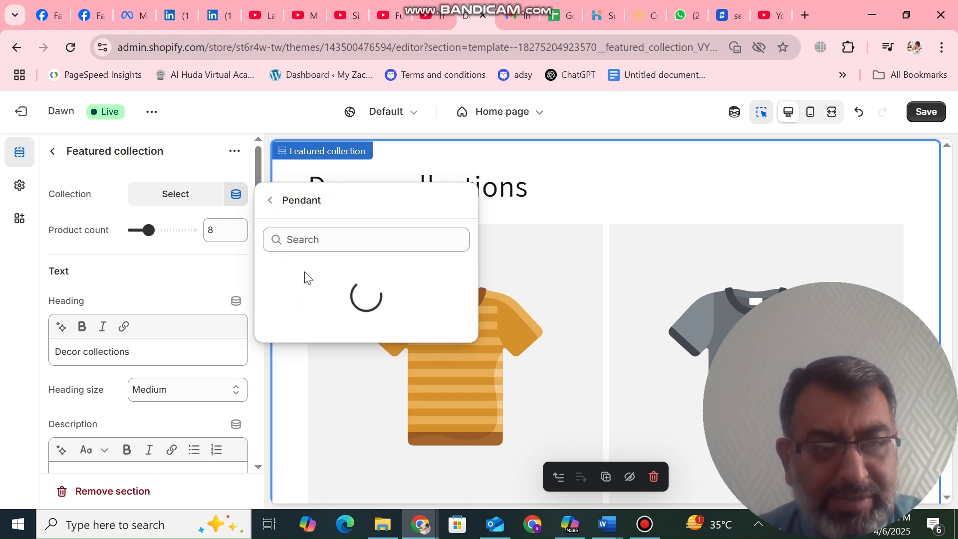
pyautogui.click(272, 201)
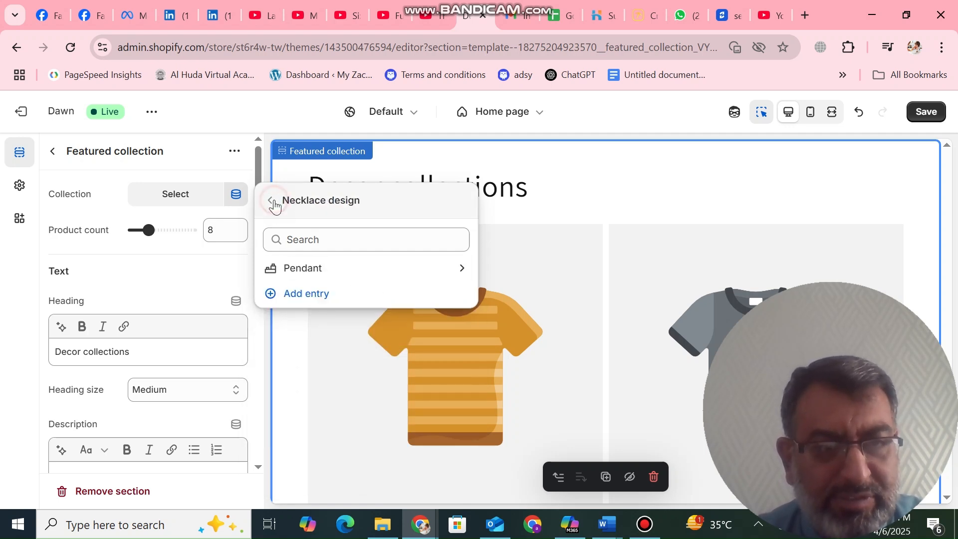
pyautogui.click(272, 201)
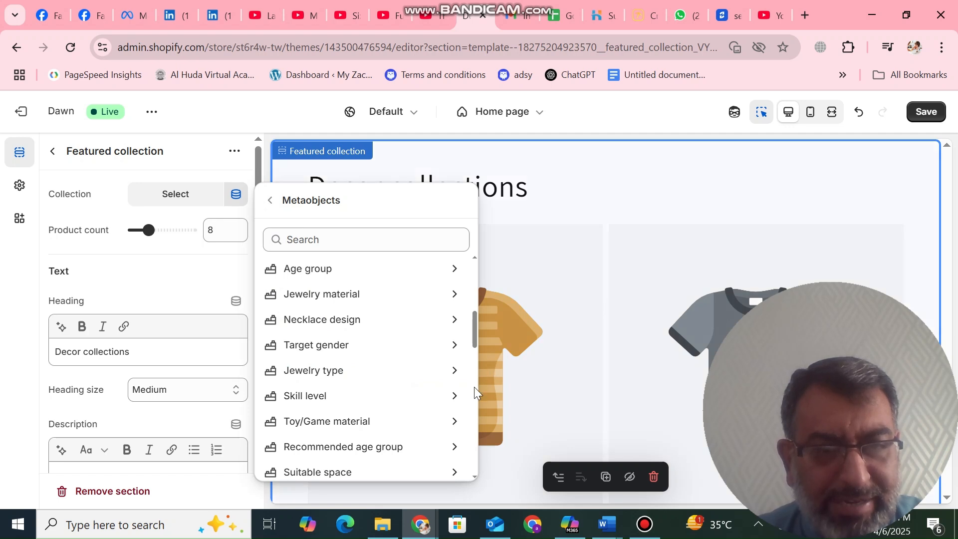
pyautogui.scroll(-4, 475, 394)
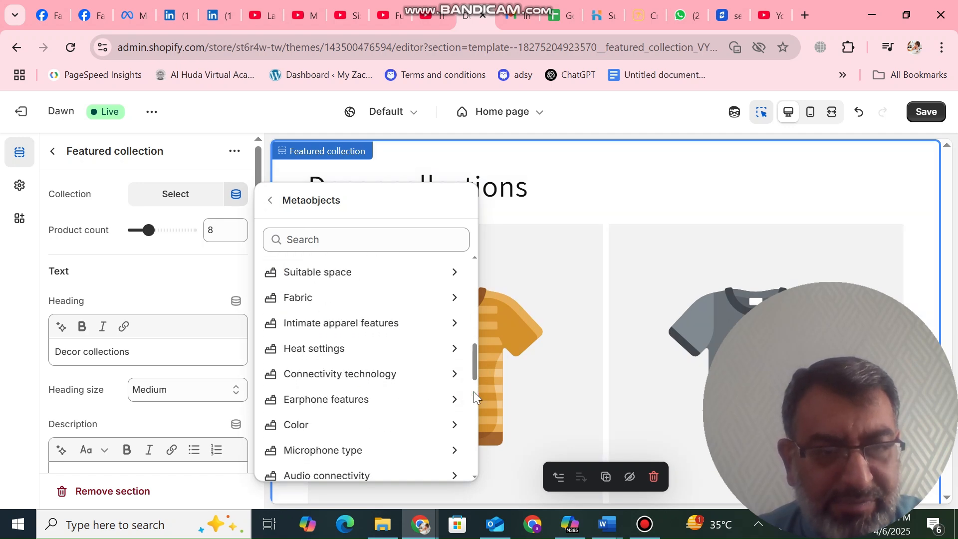
pyautogui.click(360, 406)
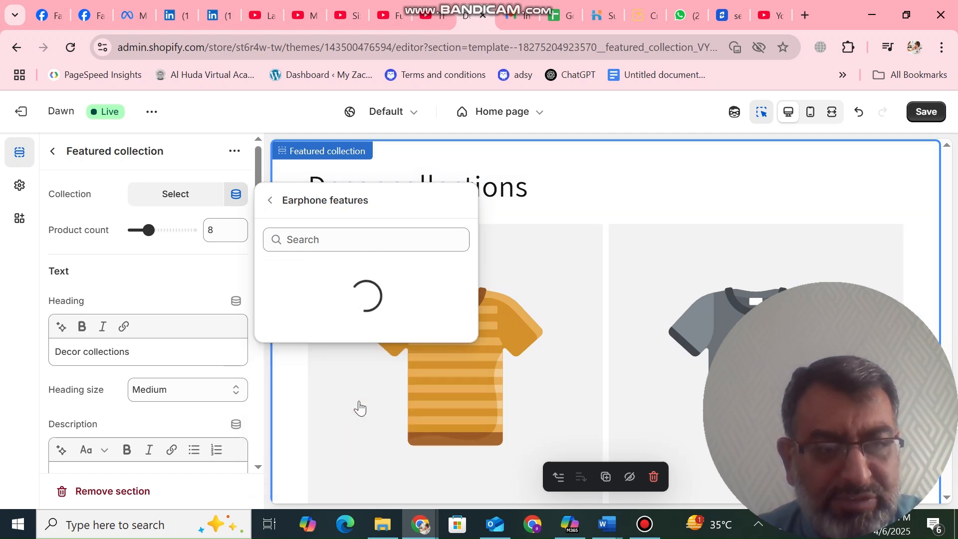
pyautogui.click(306, 272)
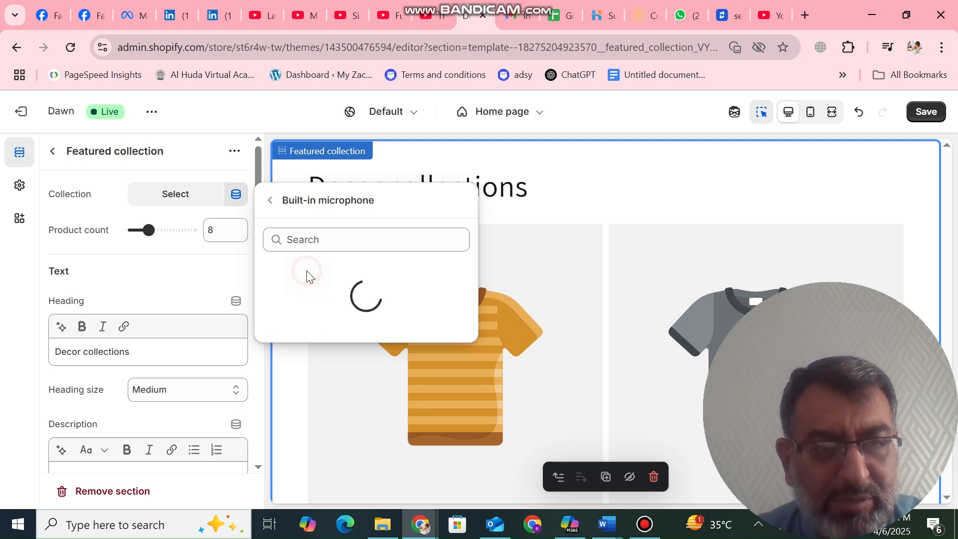
pyautogui.click(270, 201)
pyautogui.click(301, 297)
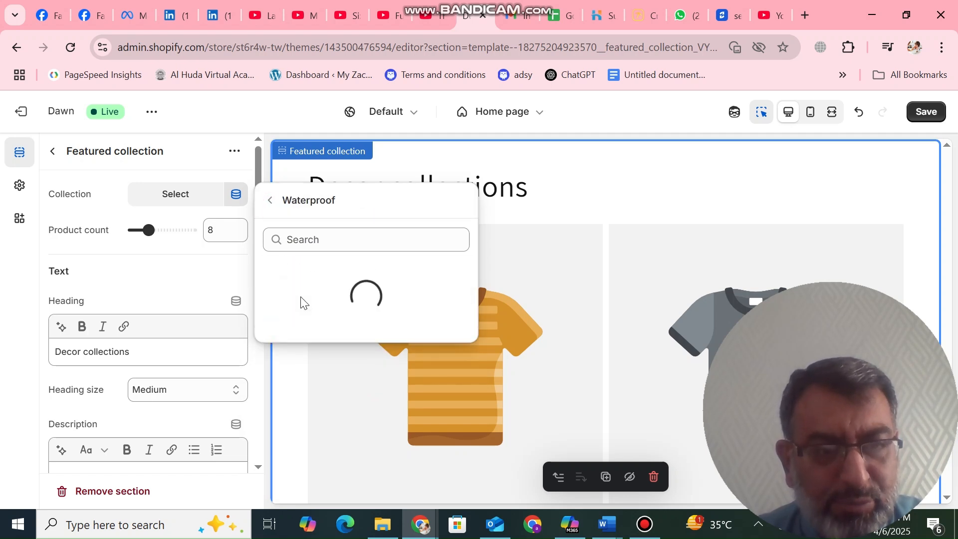
pyautogui.click(271, 201)
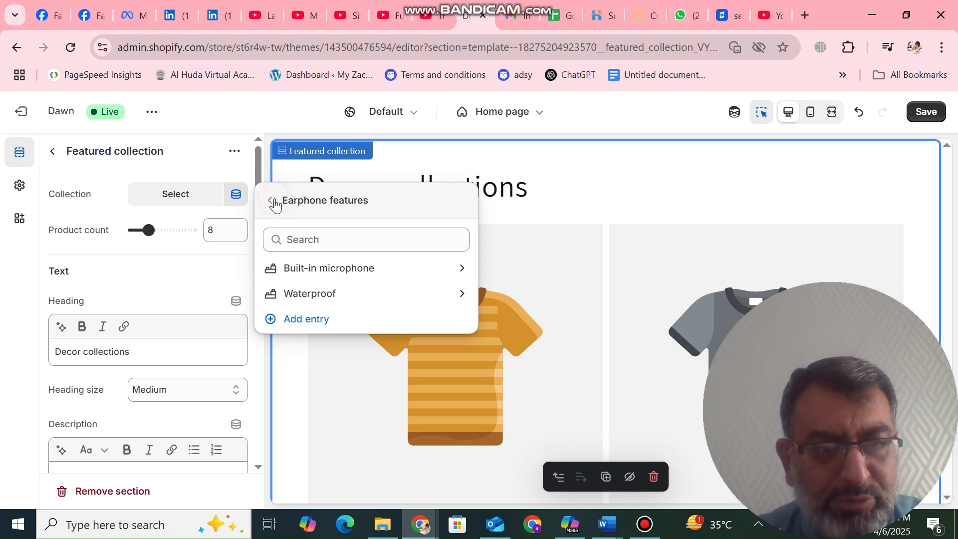
pyautogui.click(271, 200)
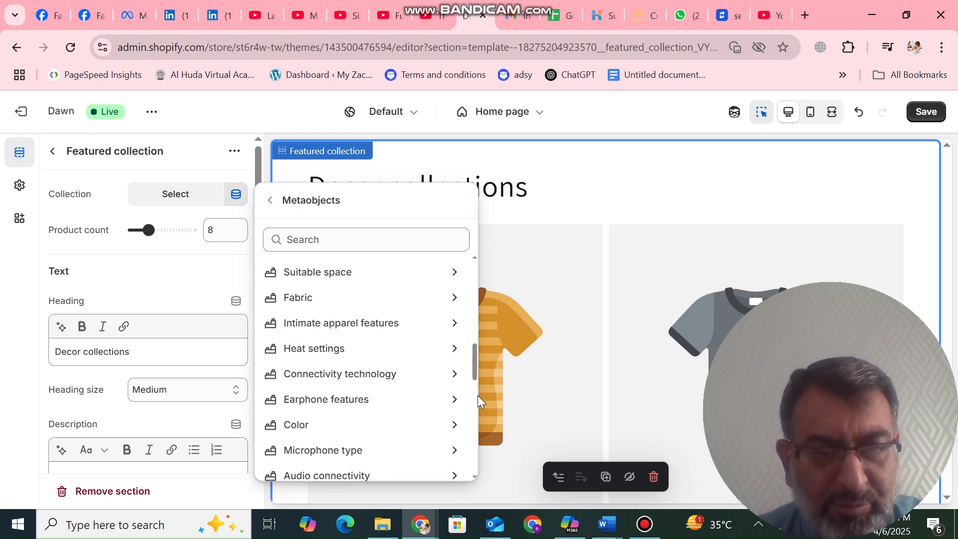
pyautogui.scroll(-4, 349, 399)
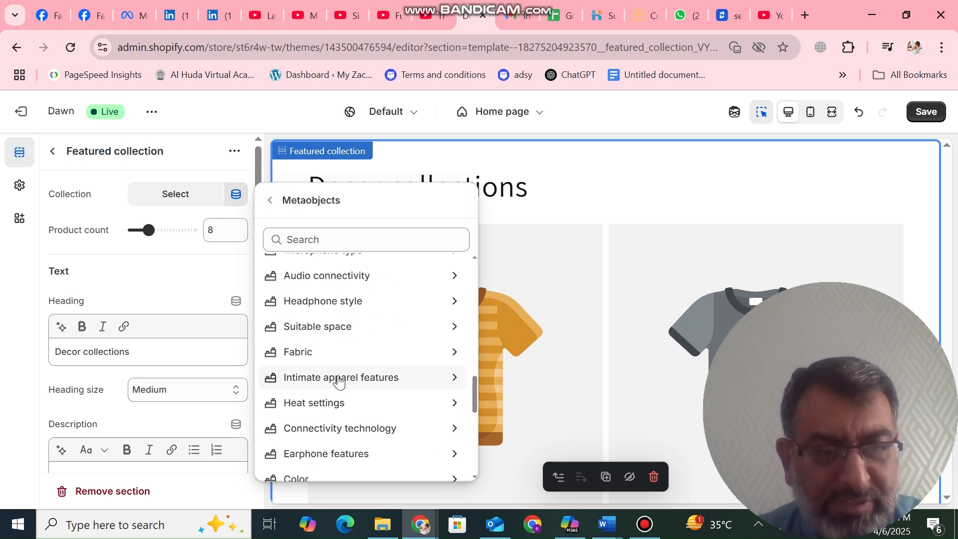
pyautogui.click(340, 379)
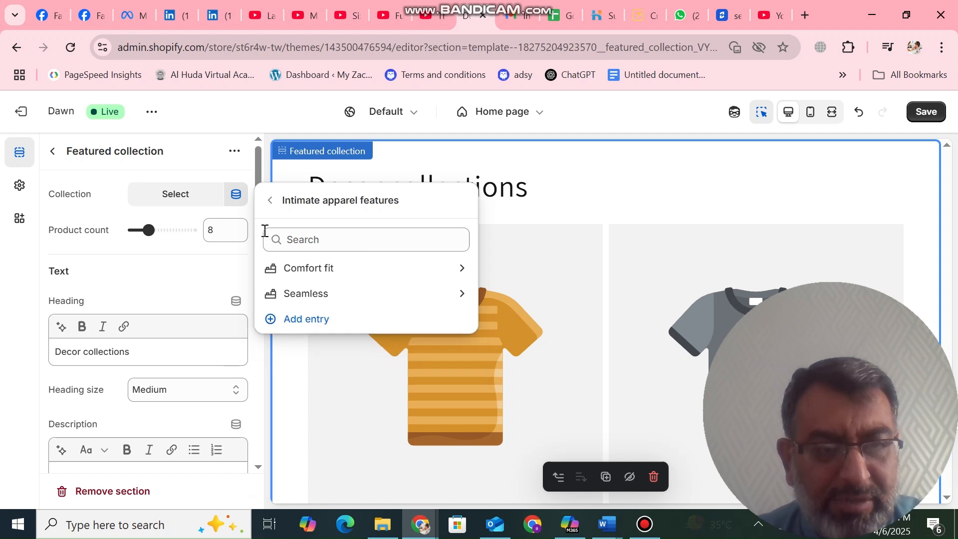
pyautogui.click(294, 280)
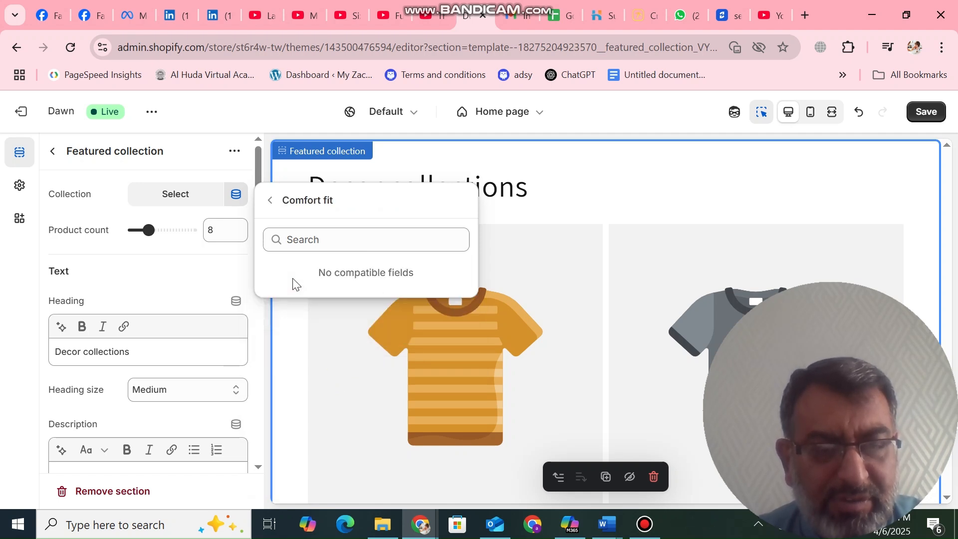
pyautogui.click(272, 200)
pyautogui.click(272, 200)
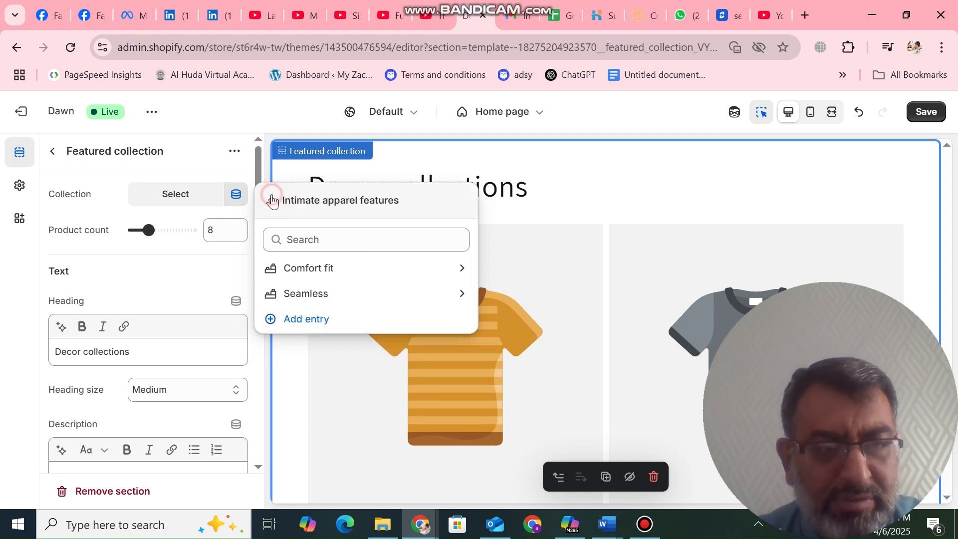
pyautogui.click(227, 172)
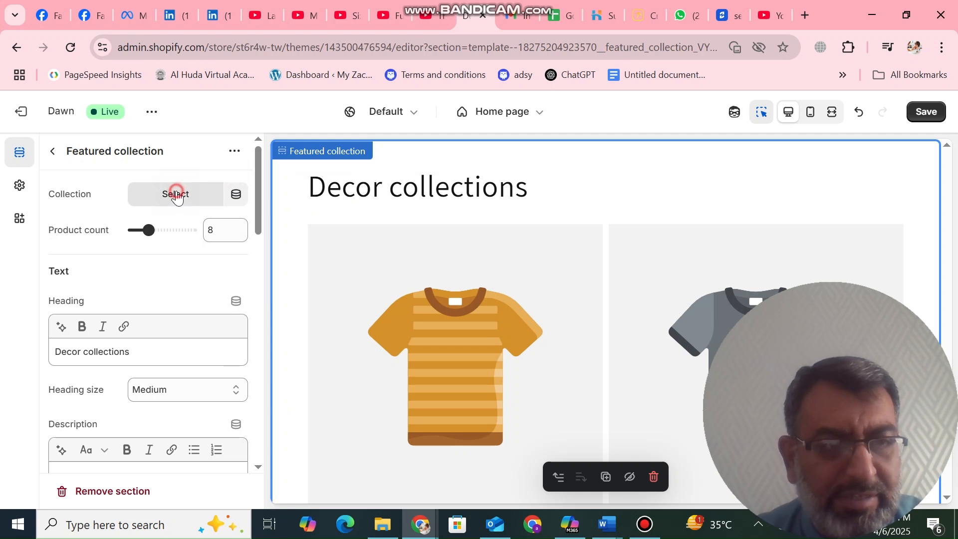
# Assign the Decor collection to the featured collection section
pyautogui.click(175, 194)
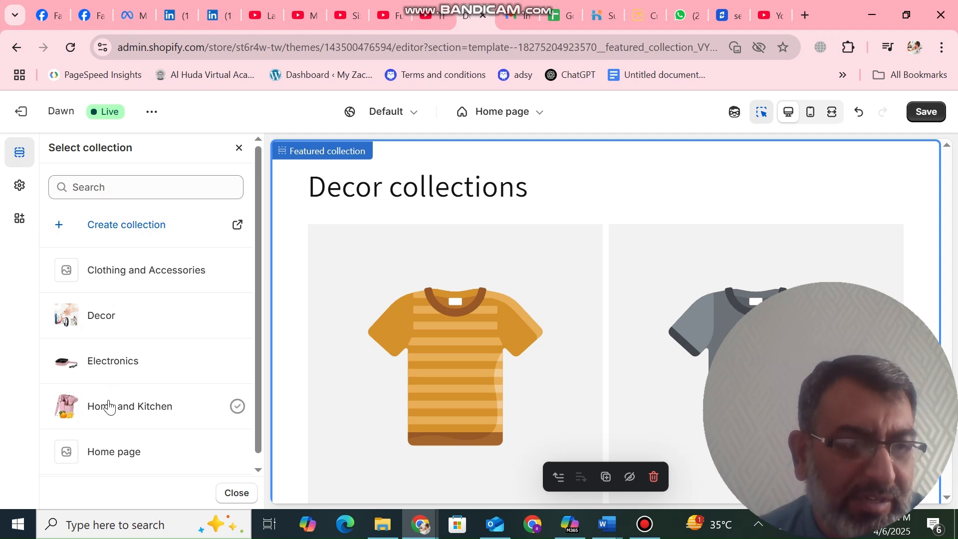
pyautogui.click(125, 324)
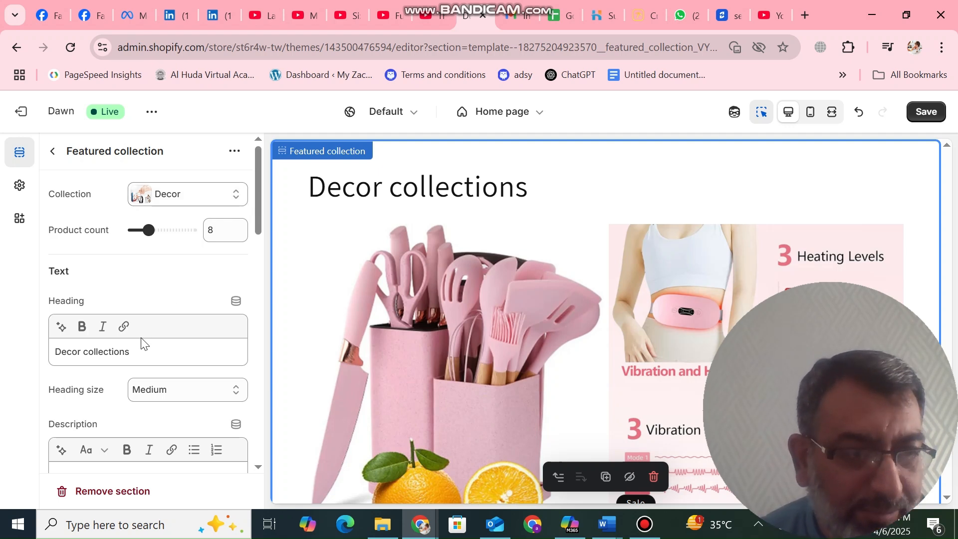
# Try the Small and Extra extra large heading sizes, and set the heading size back to Medium
pyautogui.click(238, 390)
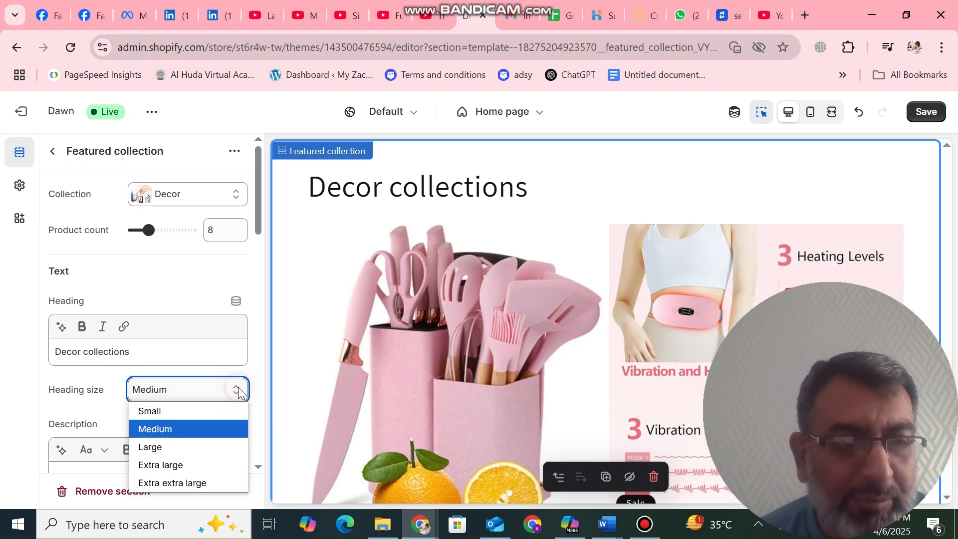
pyautogui.click(210, 410)
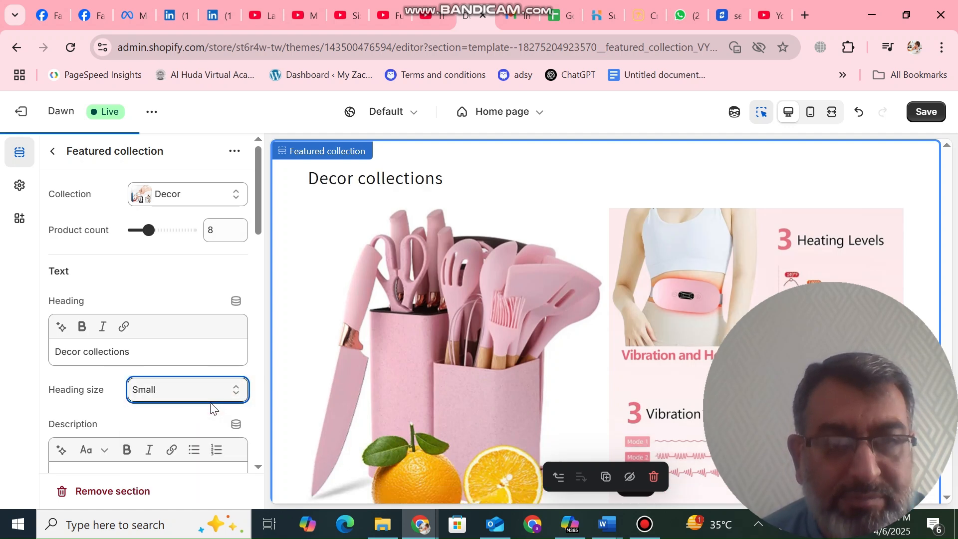
pyautogui.click(239, 390)
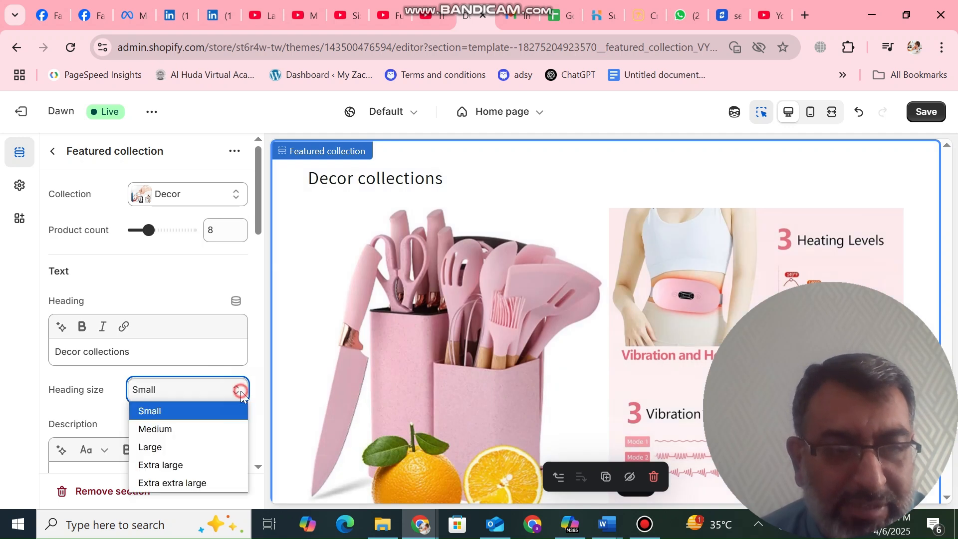
pyautogui.click(200, 482)
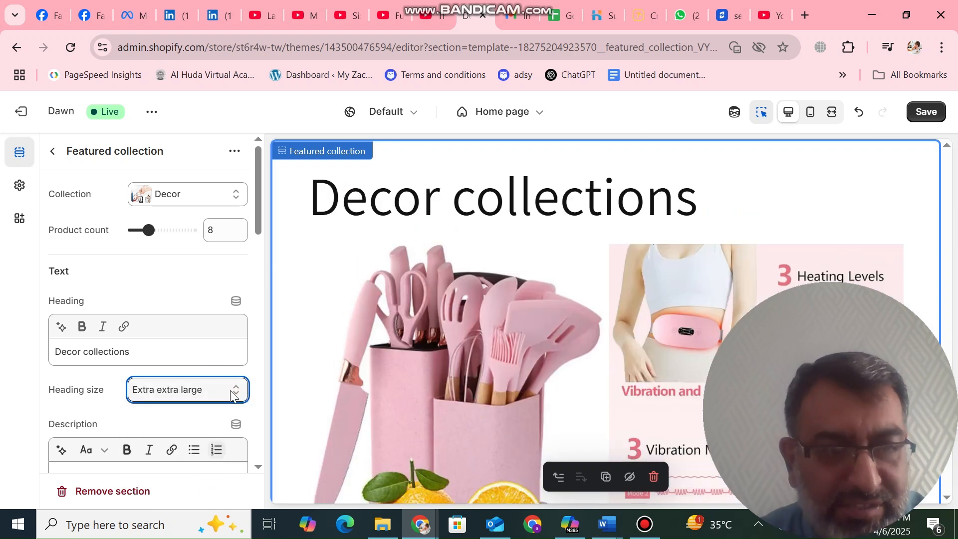
pyautogui.click(235, 393)
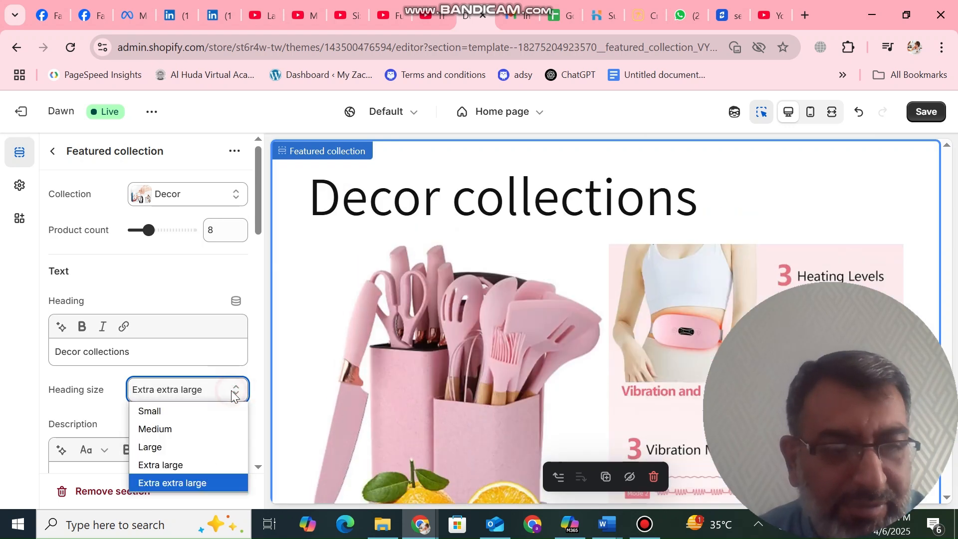
pyautogui.click(205, 429)
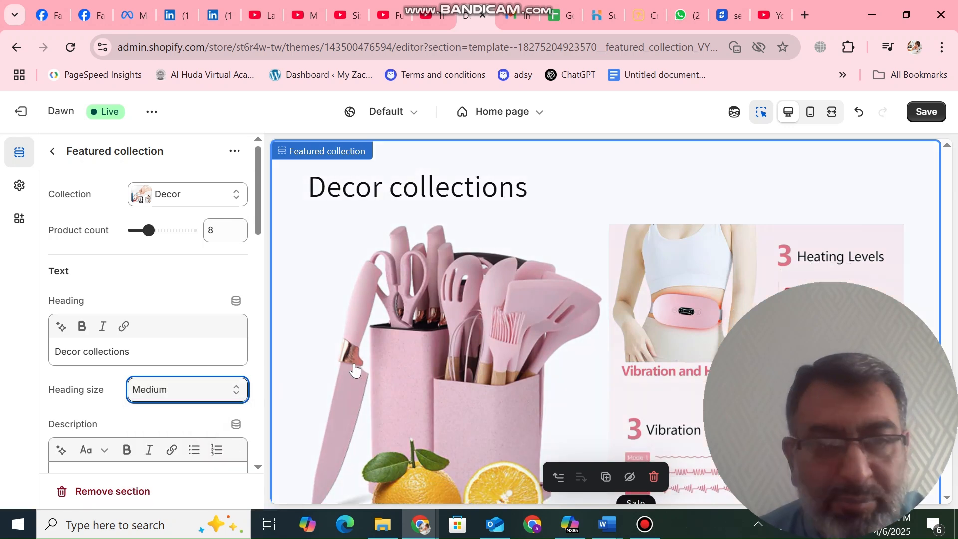
# Enter "the best decore items for your home and office" as the section's description
pyautogui.moveTo(257, 194); pyautogui.dragTo(261, 241)
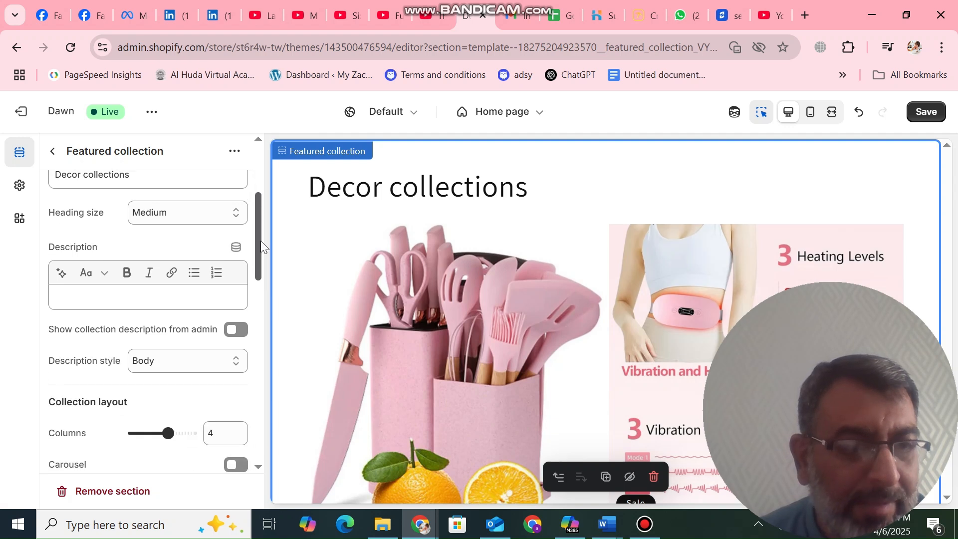
pyautogui.click(182, 287)
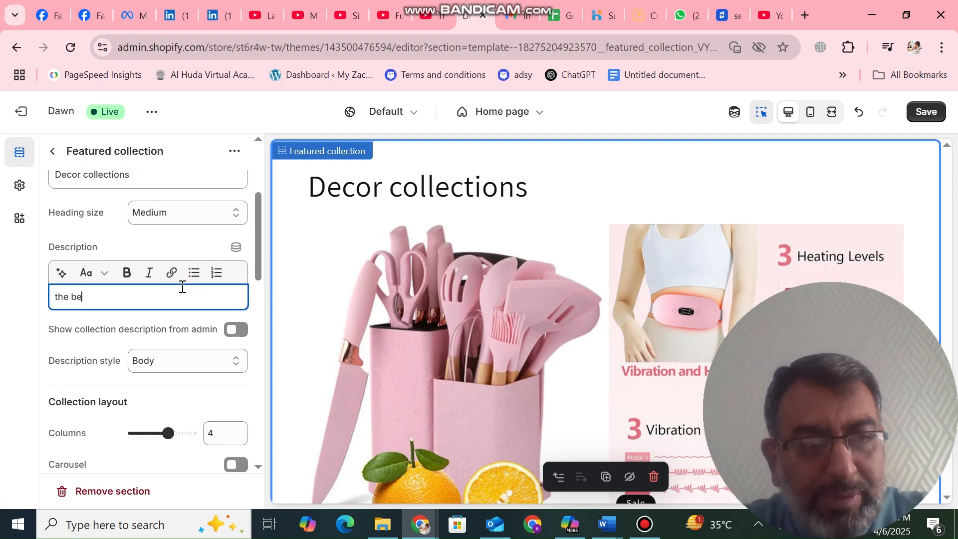
pyautogui.write('the best decore i')
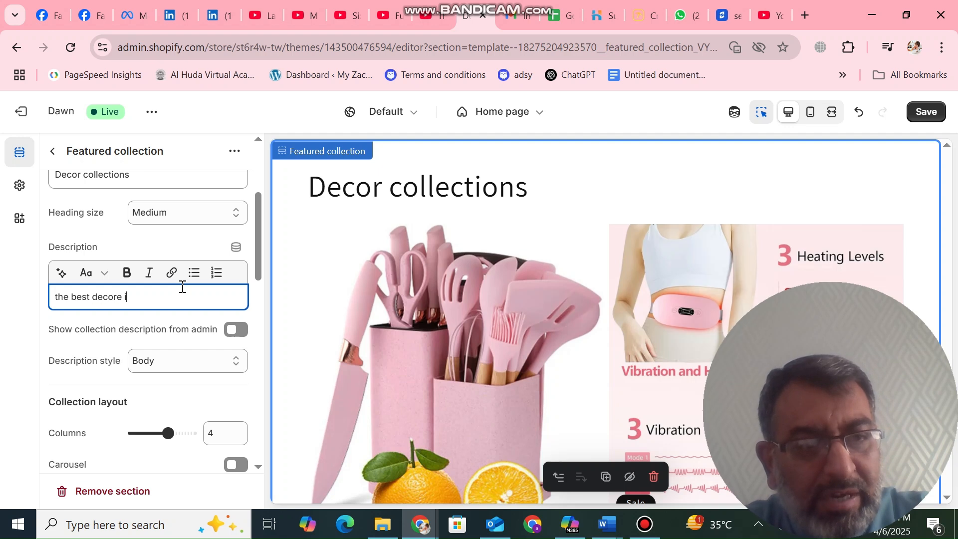
pyautogui.write('tems for ou')
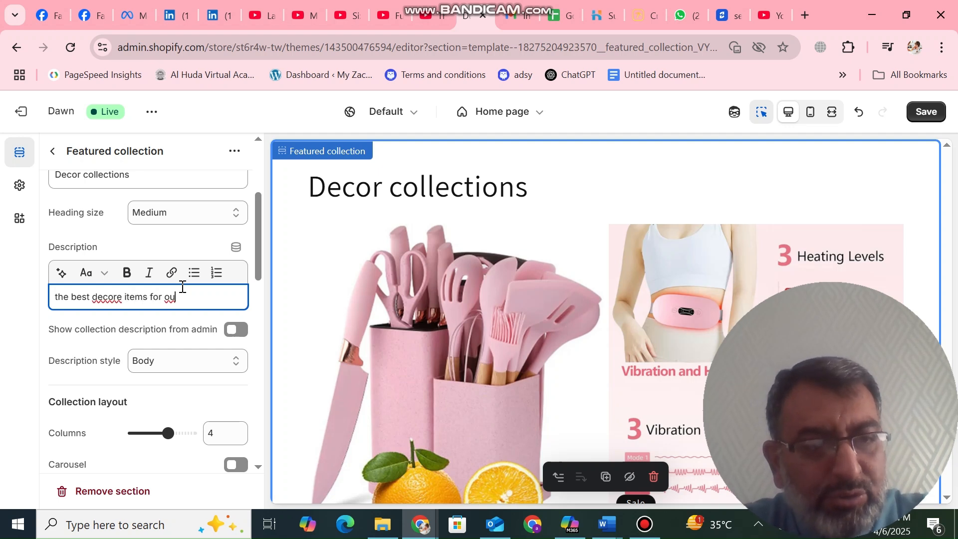
pyautogui.press('BackSpace')
pyautogui.press('BackSpace')
pyautogui.write('yuur ')
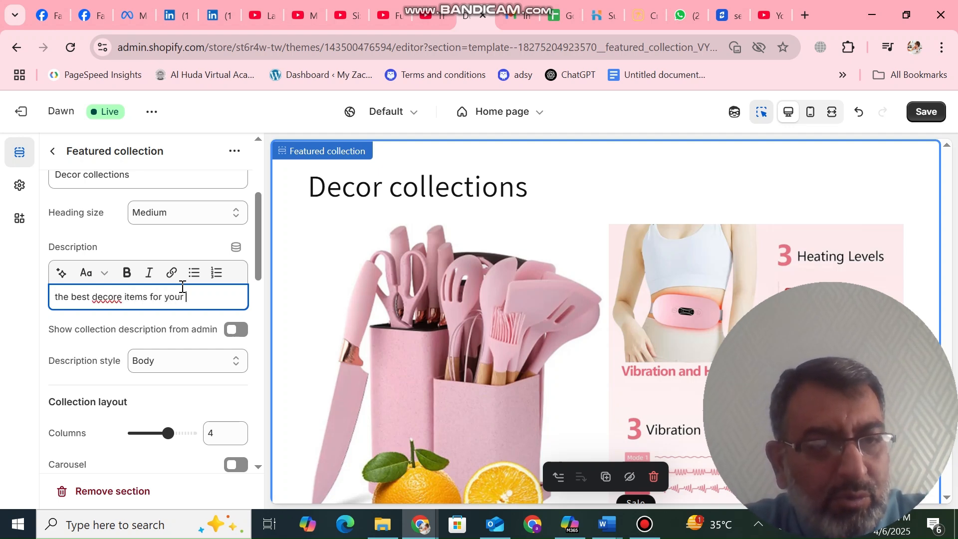
pyautogui.write('home and')
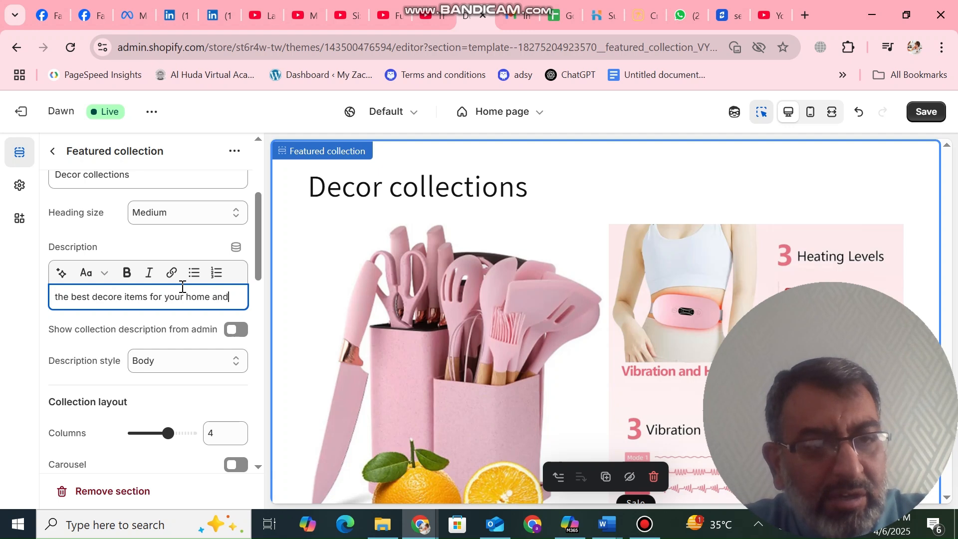
pyautogui.write(' office')
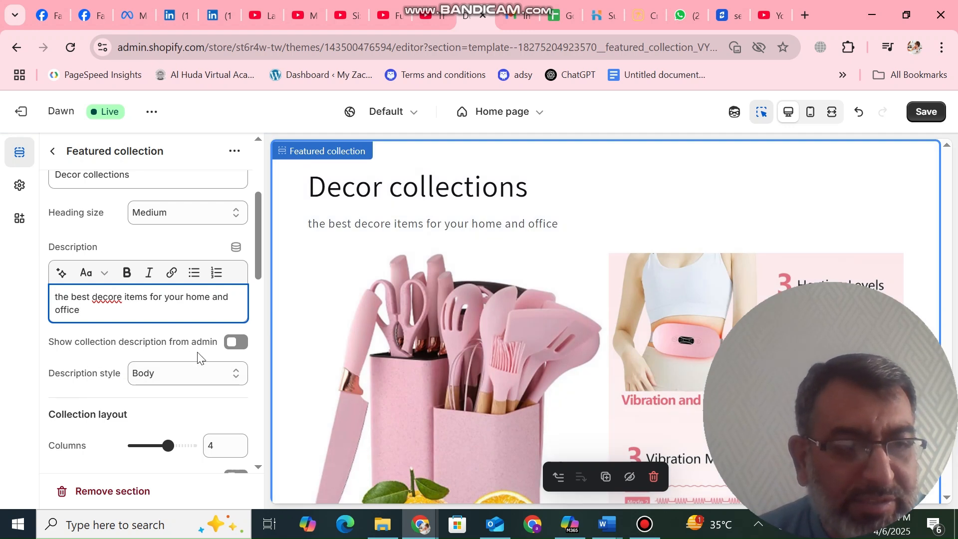
# Try showing the collection description from admin, switch it back off, and set the description style to Uppercase
pyautogui.click(235, 343)
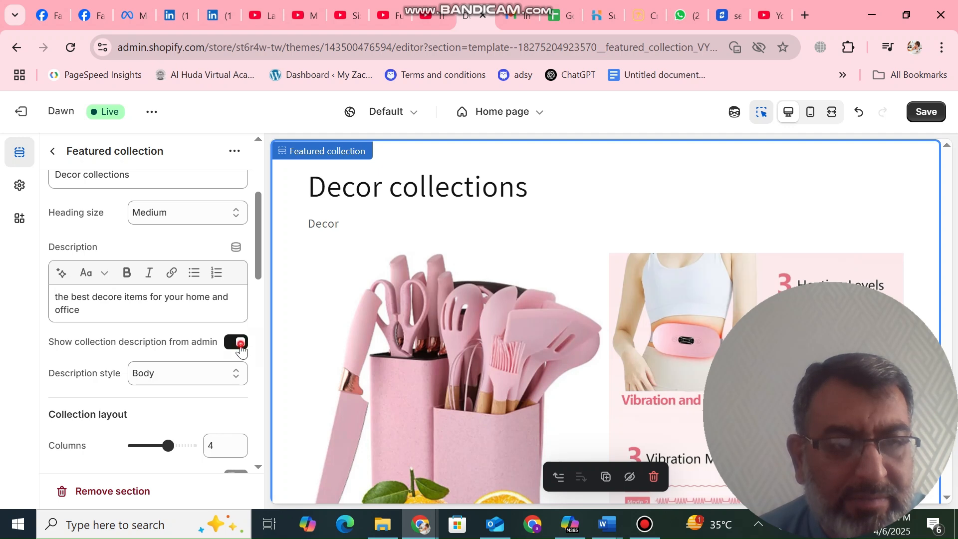
pyautogui.click(240, 344)
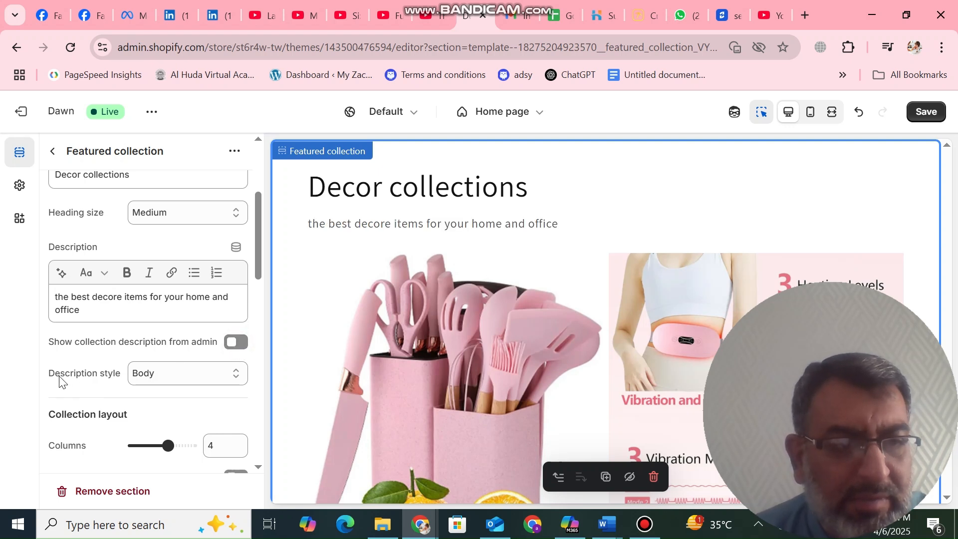
pyautogui.click(216, 378)
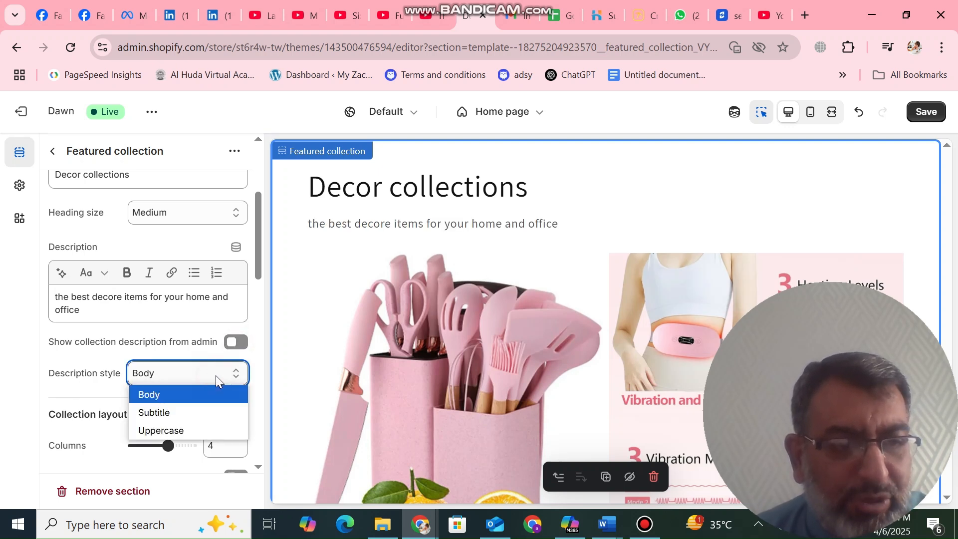
pyautogui.click(181, 412)
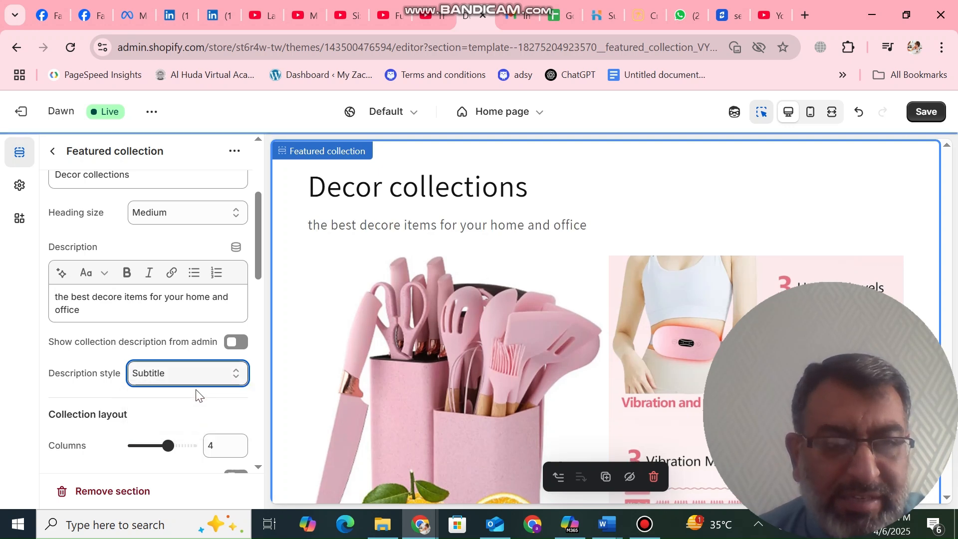
pyautogui.click(214, 379)
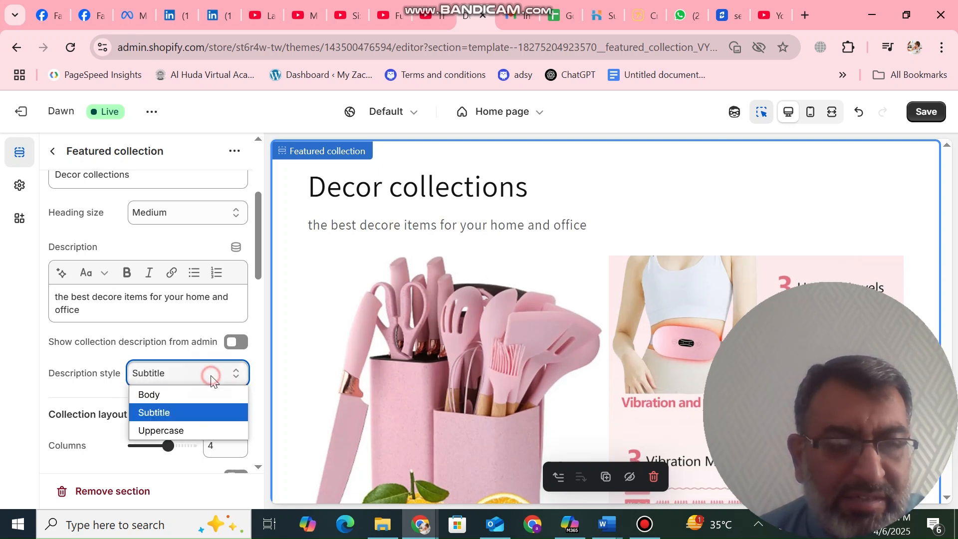
pyautogui.click(180, 430)
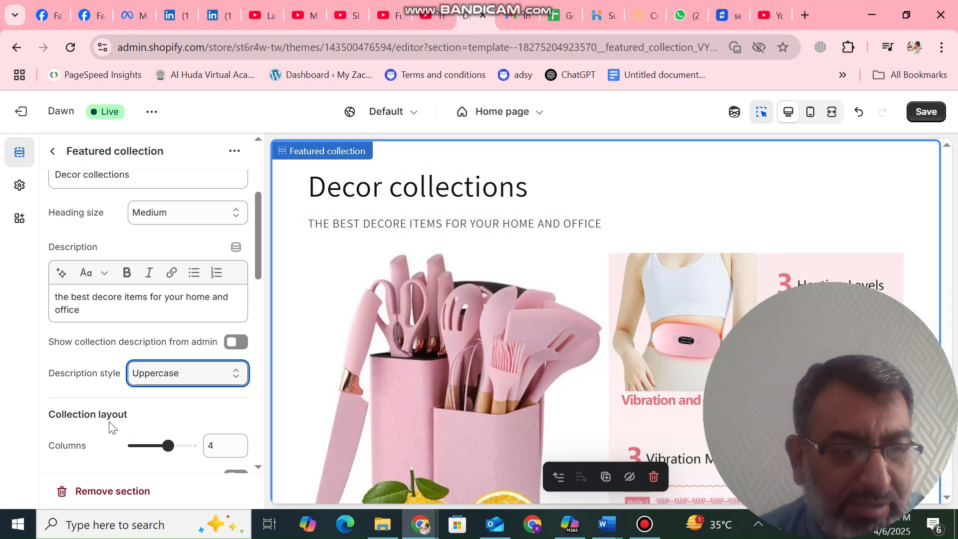
# Set the number of columns in the collection layout to 2
pyautogui.click(156, 455)
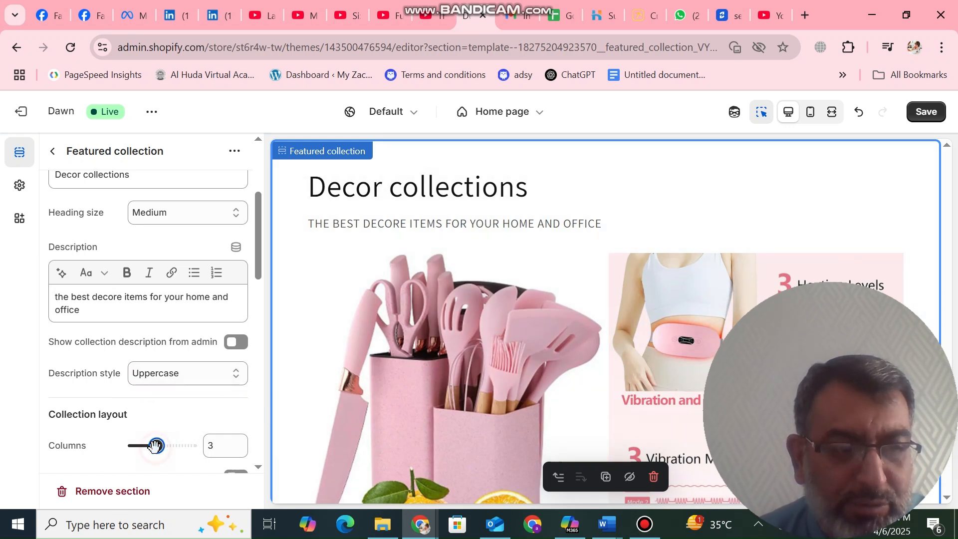
pyautogui.moveTo(152, 455); pyautogui.dragTo(143, 449)
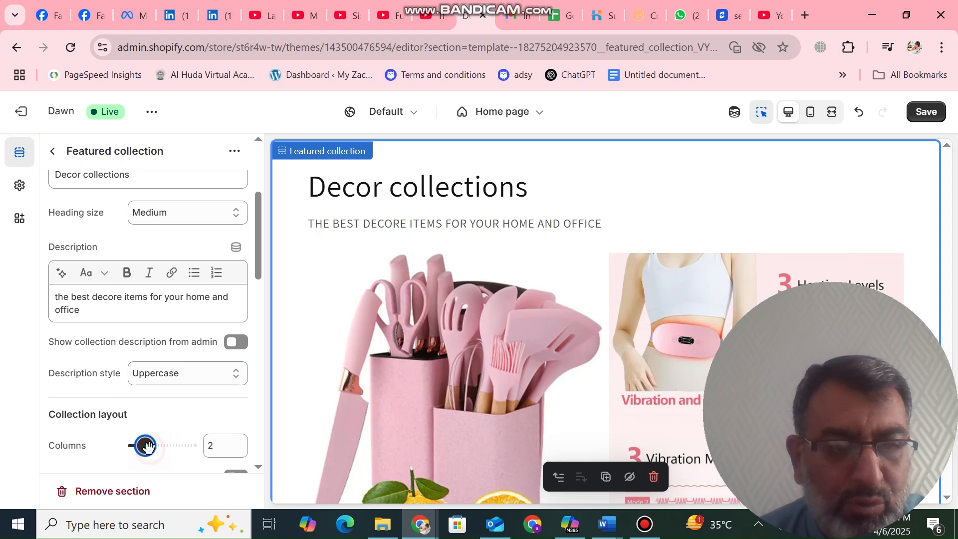
pyautogui.click(187, 451)
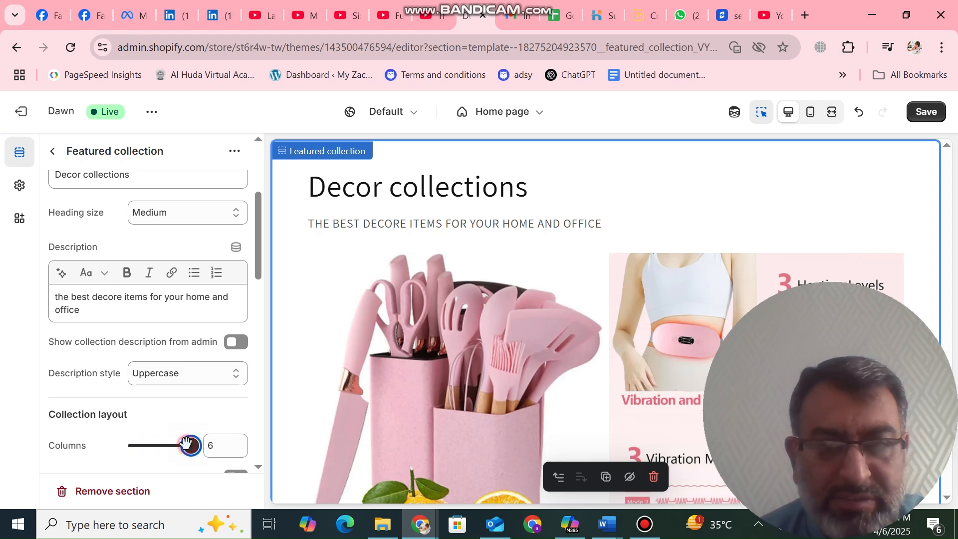
pyautogui.click(147, 452)
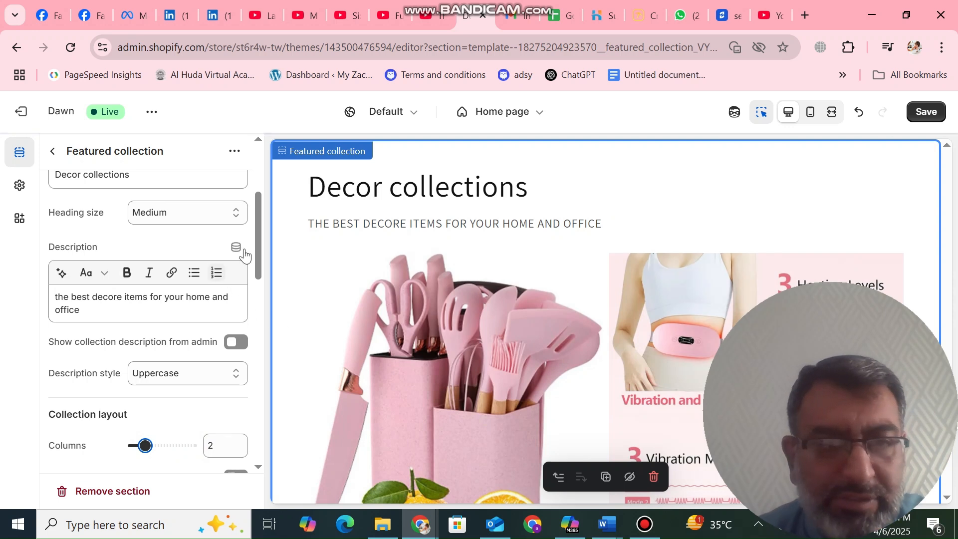
# Enable Carousel and Full width products in the collection layout
pyautogui.moveTo(258, 252); pyautogui.dragTo(260, 296)
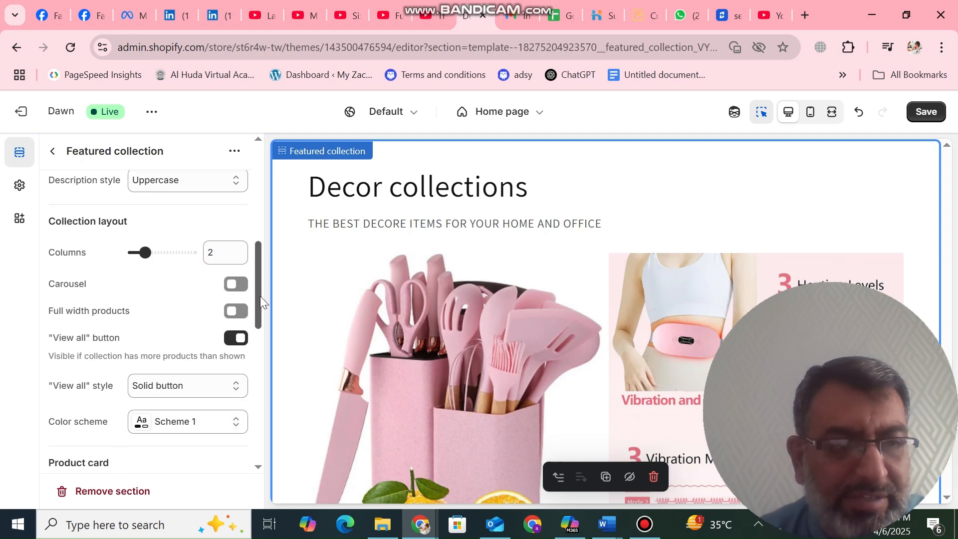
pyautogui.click(236, 284)
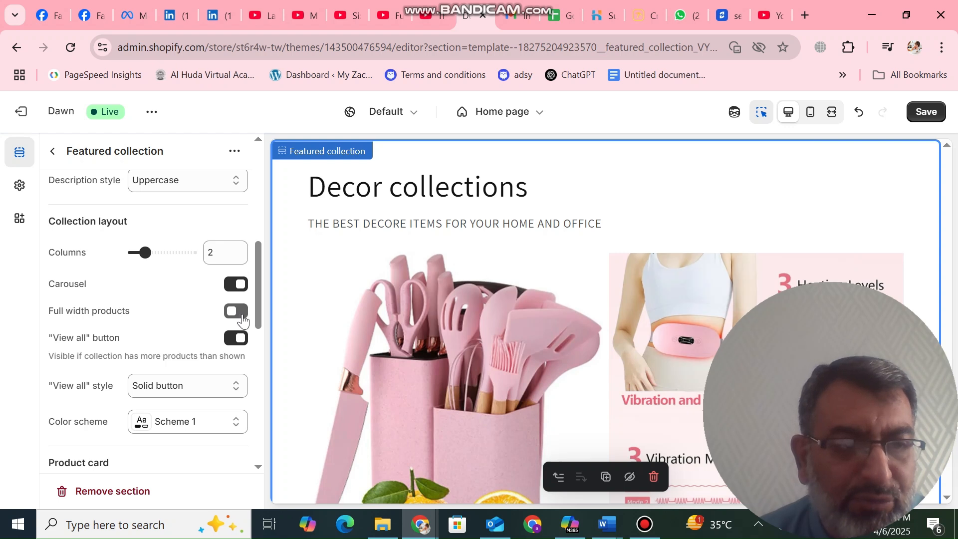
pyautogui.click(241, 314)
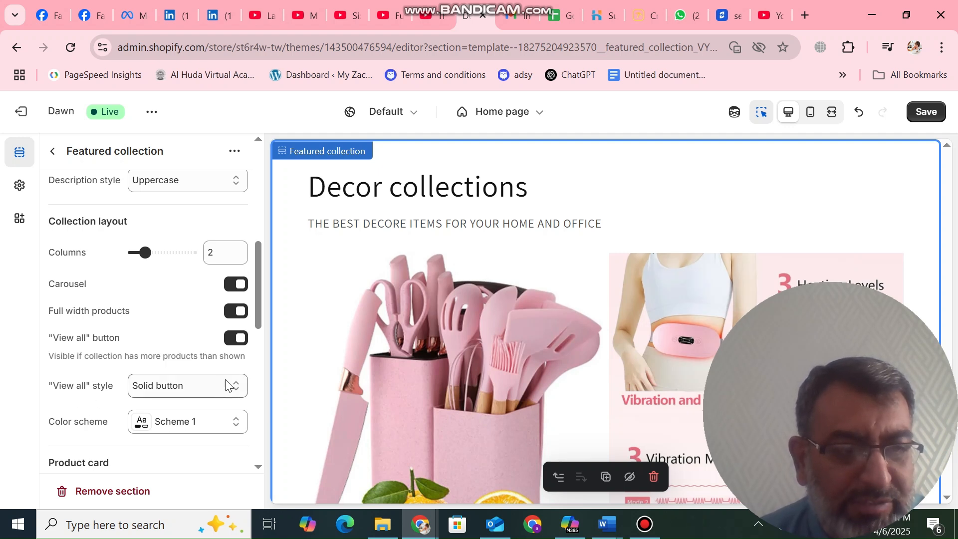
# Try the Outline button style for "View all", and set the style to Link
pyautogui.click(236, 384)
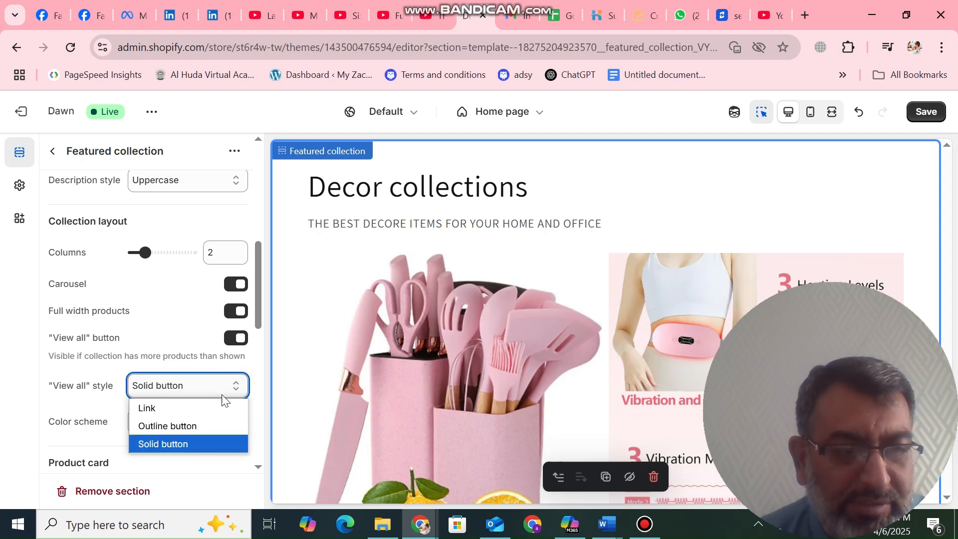
pyautogui.click(200, 425)
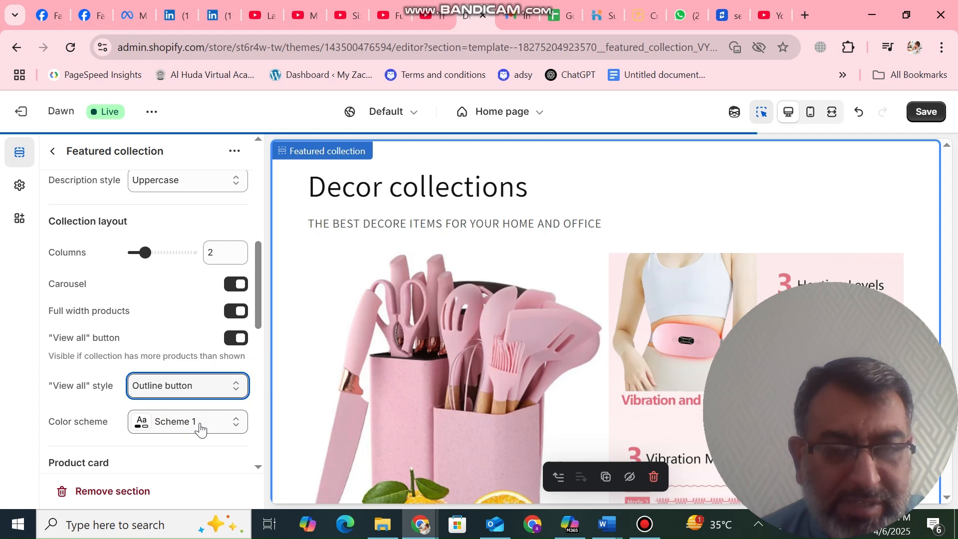
pyautogui.click(235, 387)
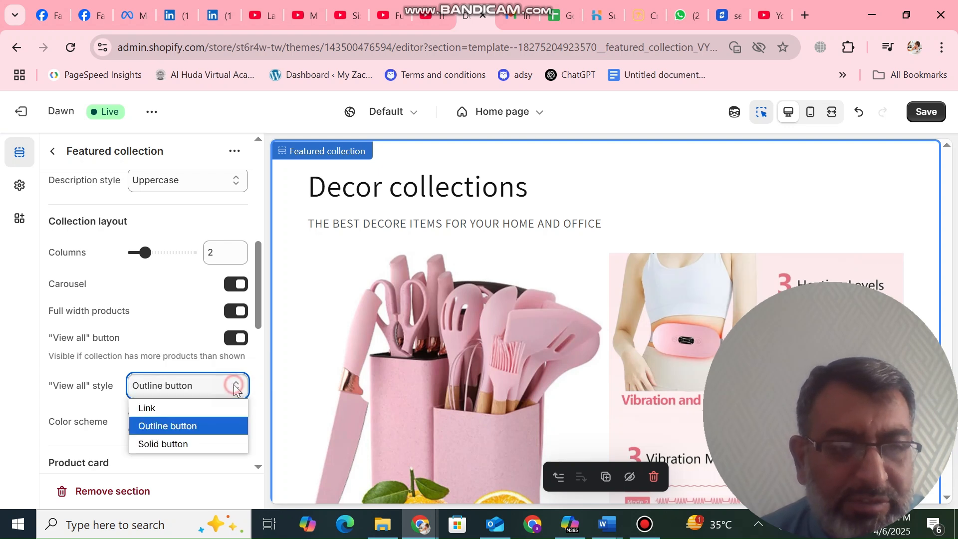
pyautogui.click(202, 406)
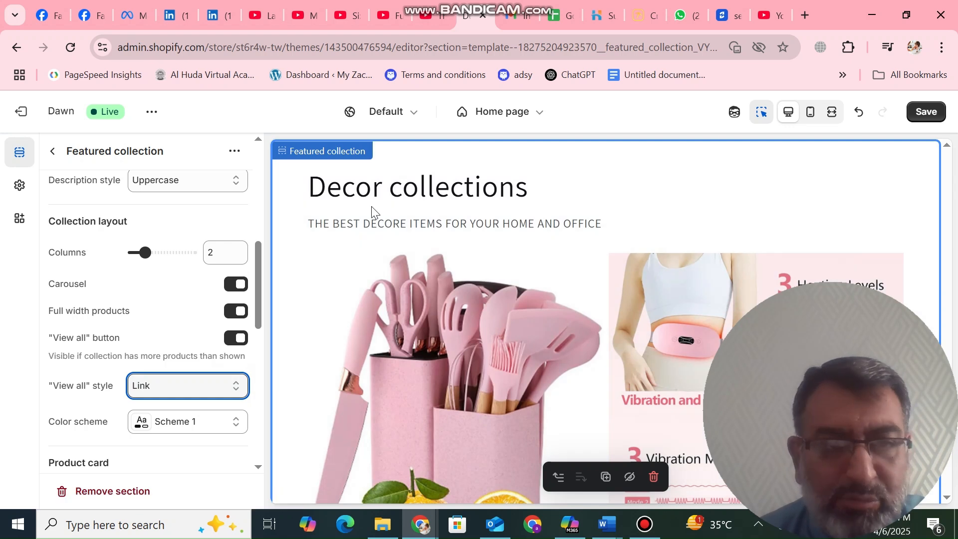
# Try the Portrait image ratio for the product cards, and set the ratio to Square
pyautogui.moveTo(255, 234); pyautogui.dragTo(264, 299)
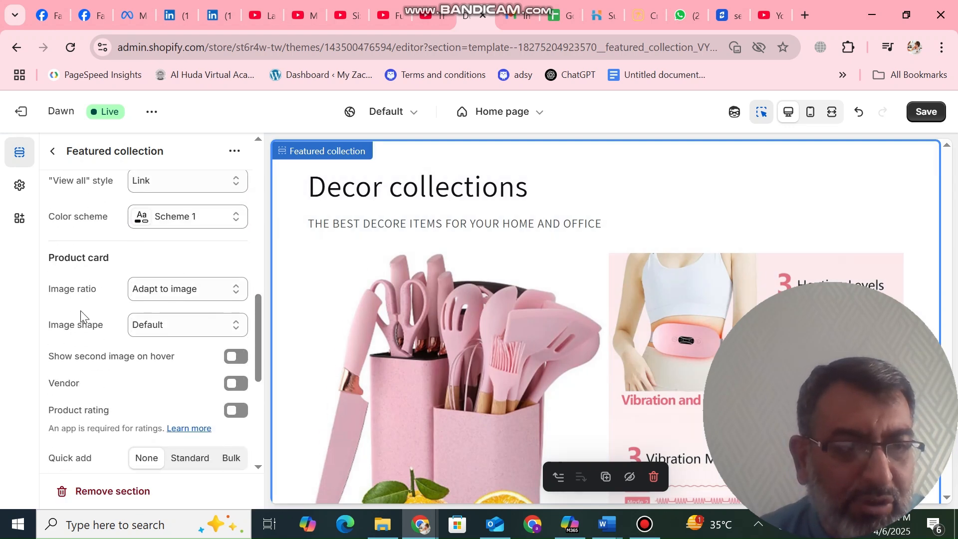
pyautogui.click(229, 289)
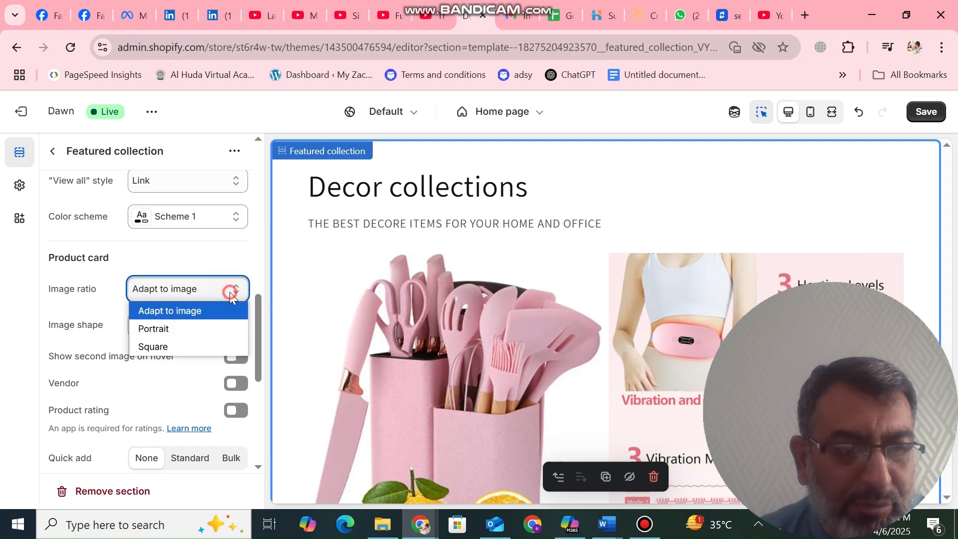
pyautogui.click(182, 330)
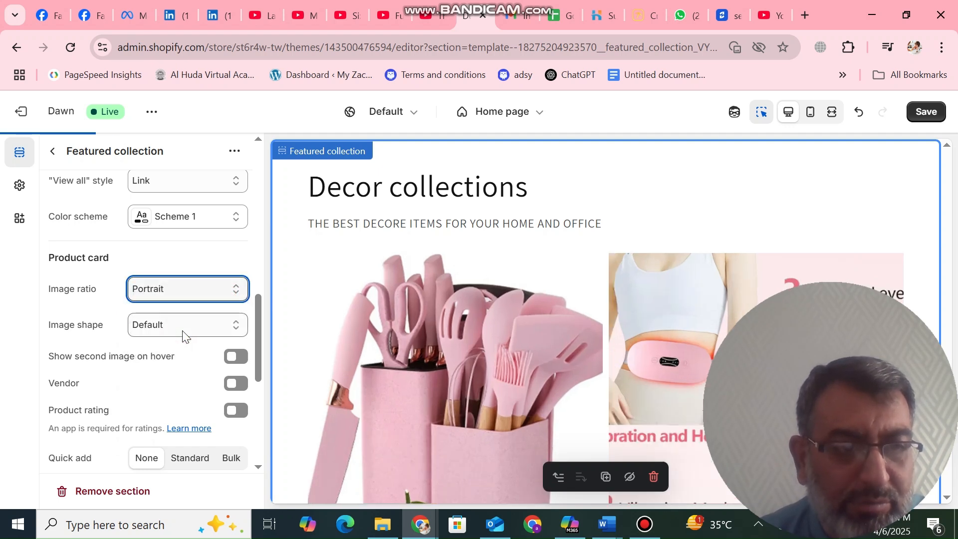
pyautogui.click(227, 289)
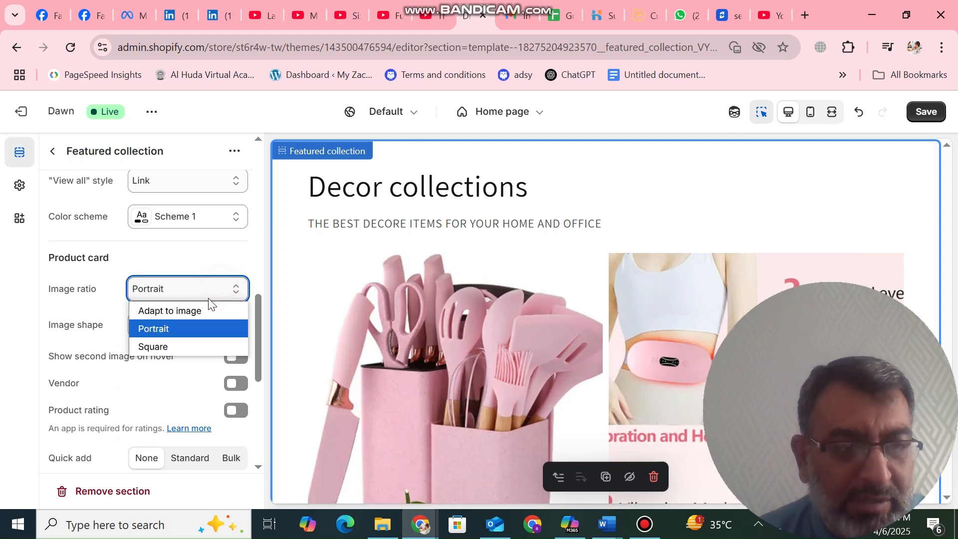
pyautogui.click(171, 348)
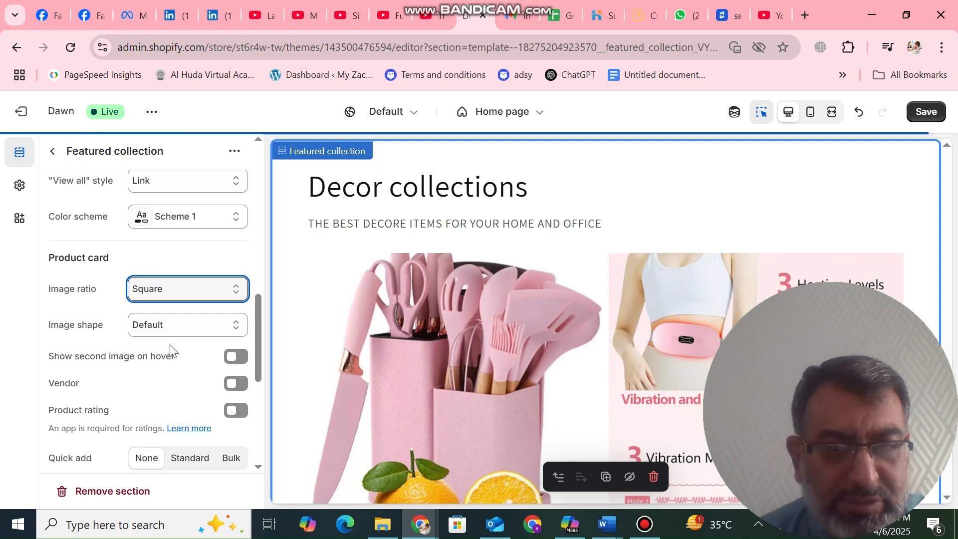
# Try the Arch image shape for the product cards, and set the shape to Blob
pyautogui.click(193, 325)
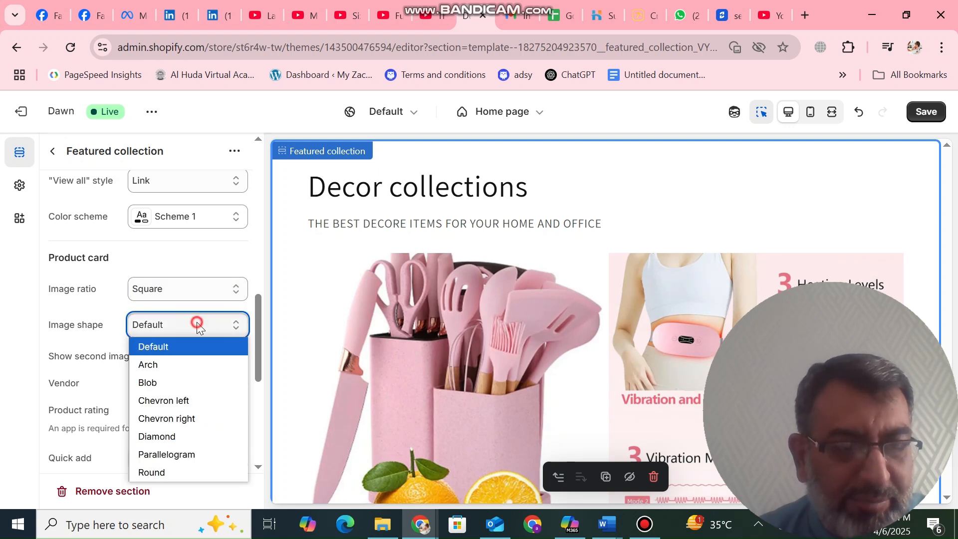
pyautogui.click(178, 356)
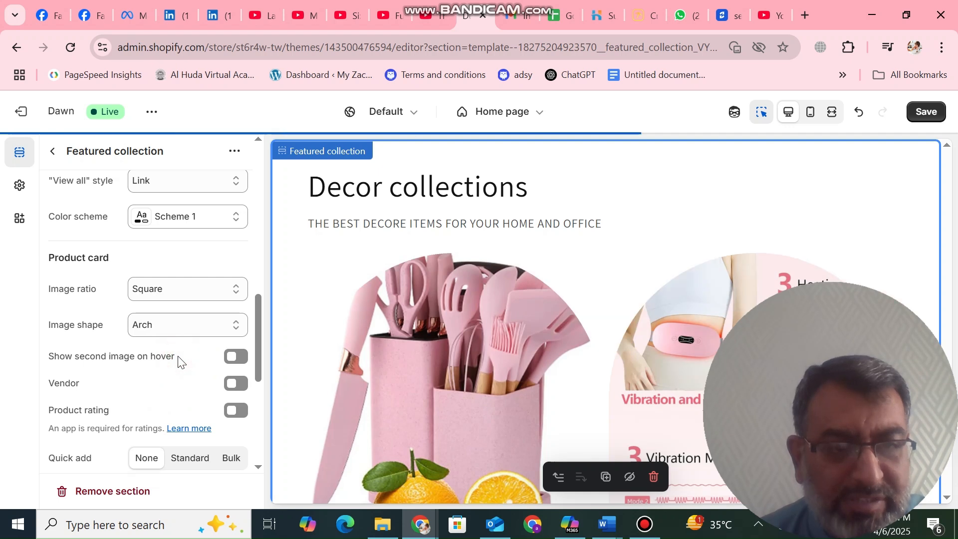
pyautogui.click(228, 315)
pyautogui.click(188, 380)
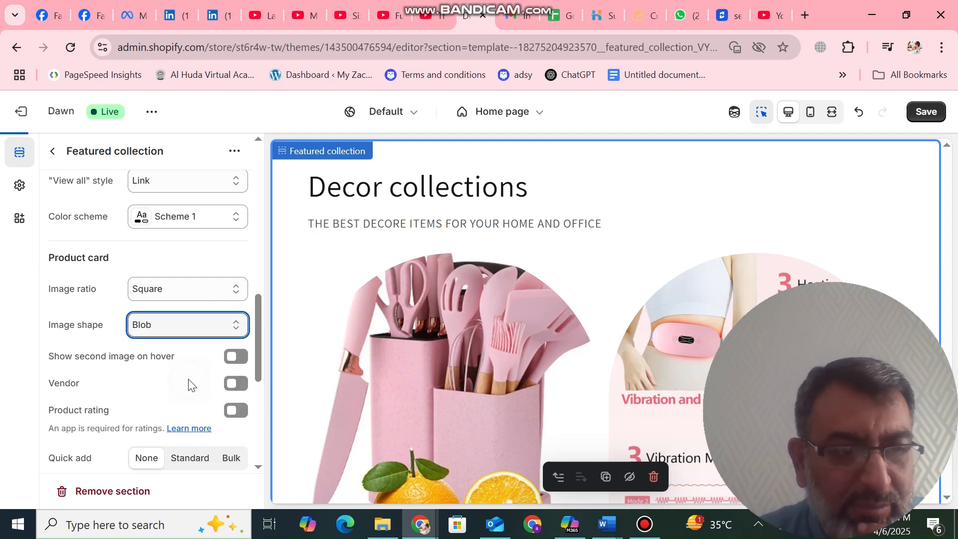